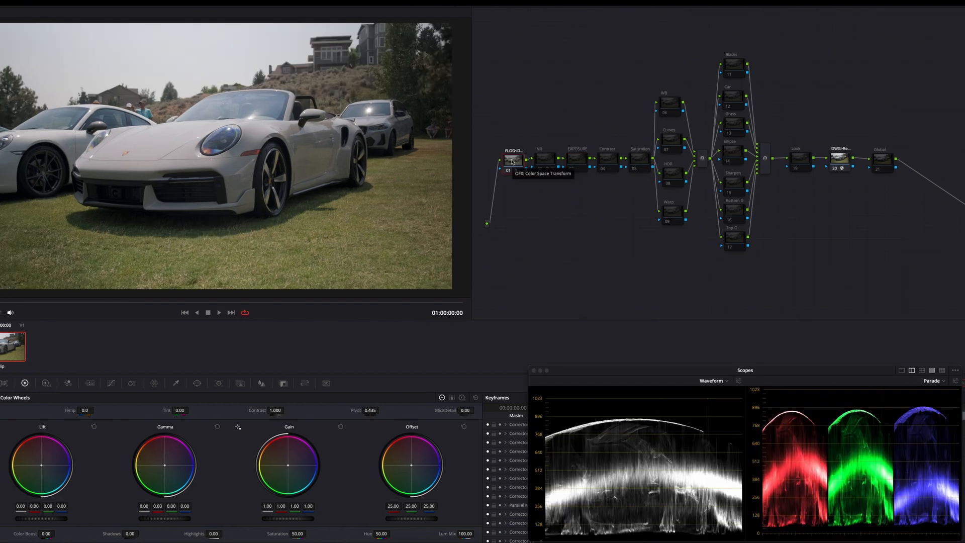
Enable the EXPOSURE node, raise its offset to 28.40 and lower its lift to -0.05.
double_click(515, 170)
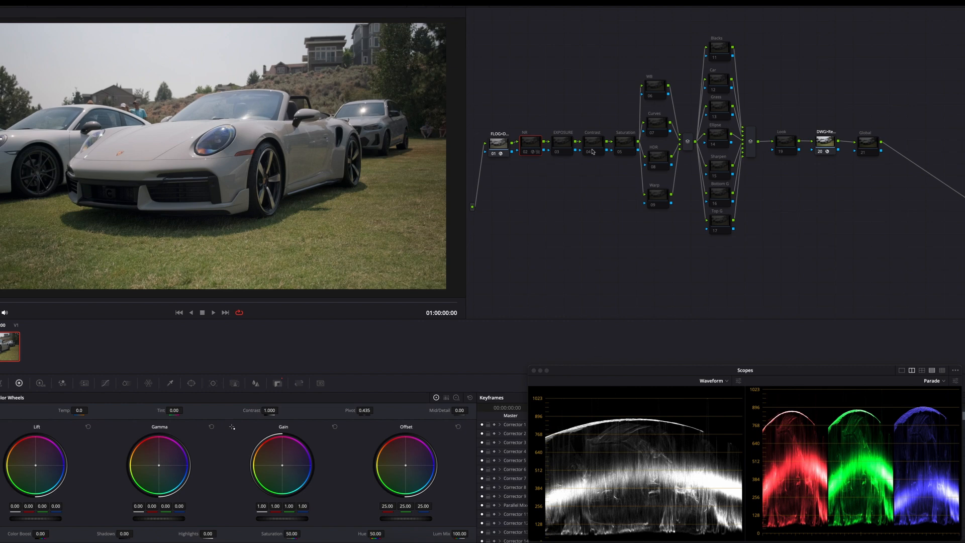
key(ctrl+d)
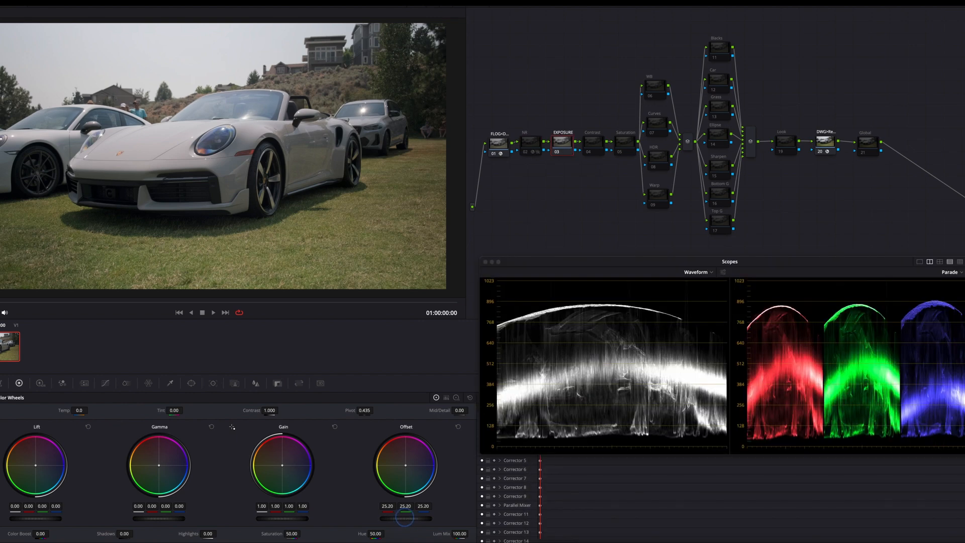
drag(405, 518, 459, 514)
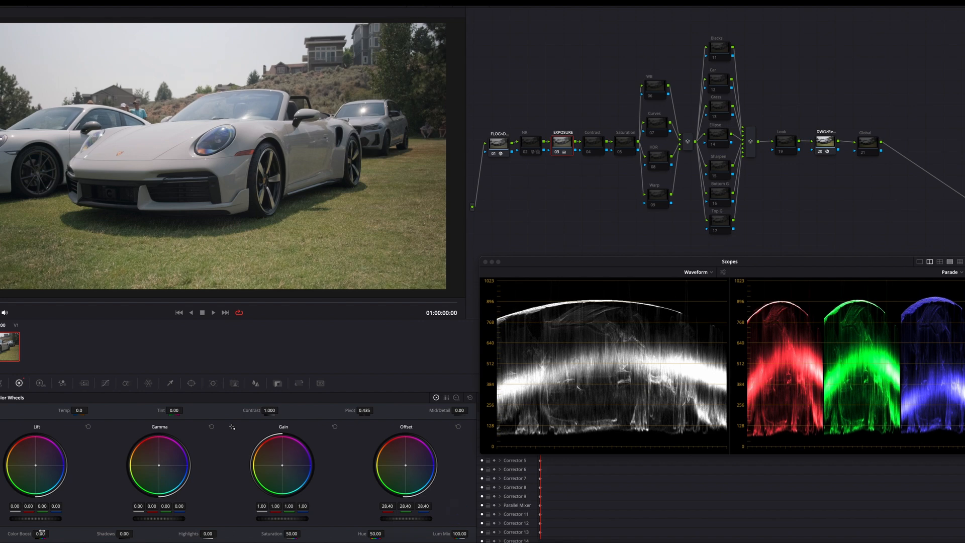
drag(42, 518, 17, 517)
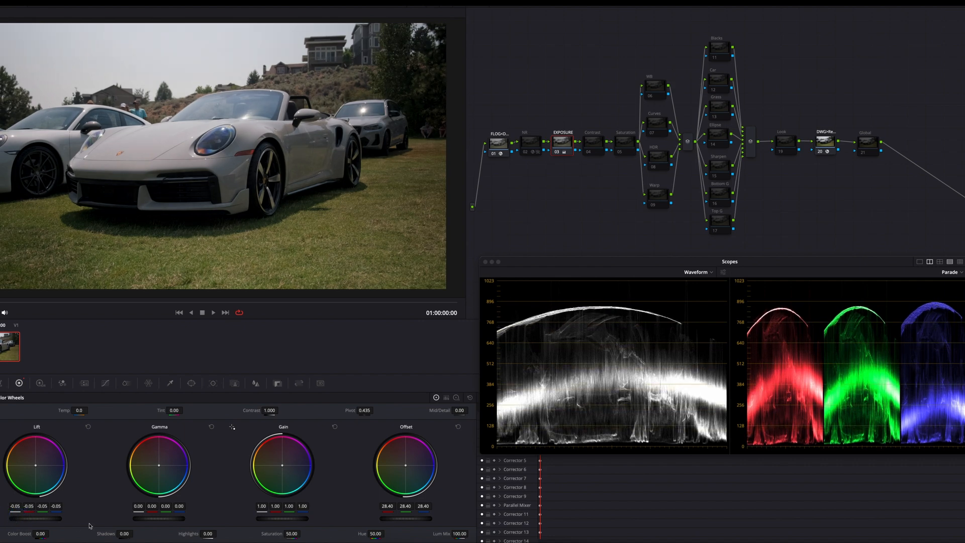
Set the EXPOSURE node's gamma to 0.02, gain to 1.02, highlights to -25.50 and shadows to 11.00.
drag(165, 518, 184, 515)
mouse_move(284, 518)
mouse_down()
mouse_move(265, 518)
mouse_move(281, 518)
mouse_up()
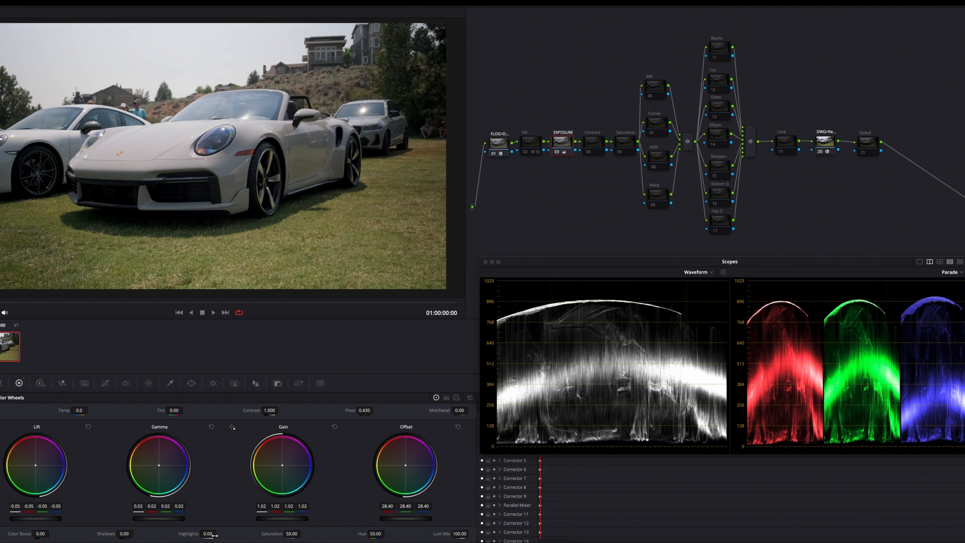
drag(208, 534, 194, 534)
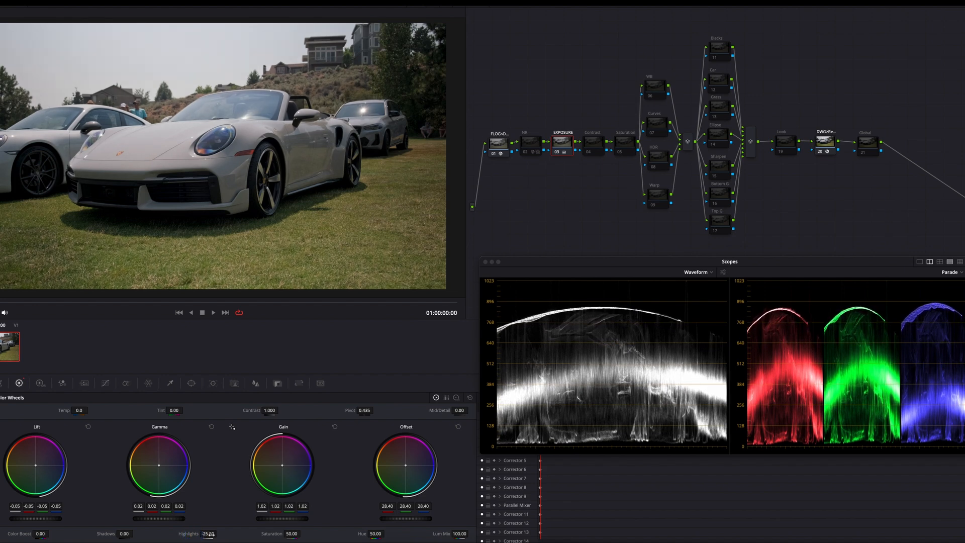
drag(126, 534, 123, 534)
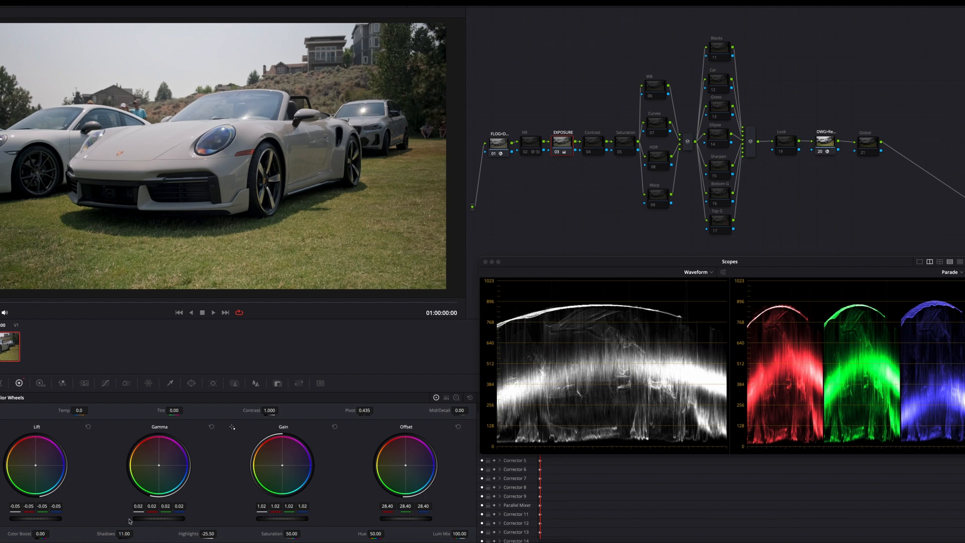
Enable the Contrast node and turn on editable splines for its custom curve.
click(598, 146)
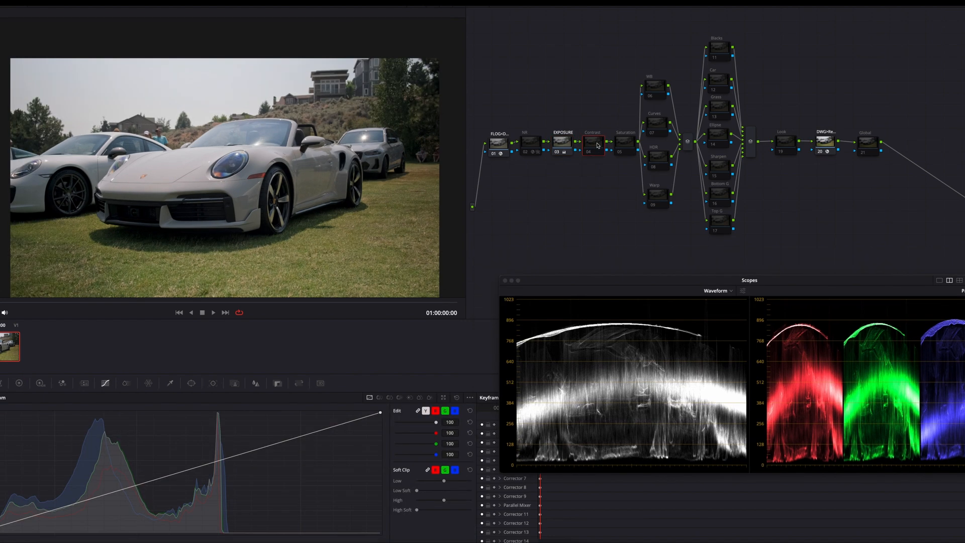
key(super+d)
click(470, 398)
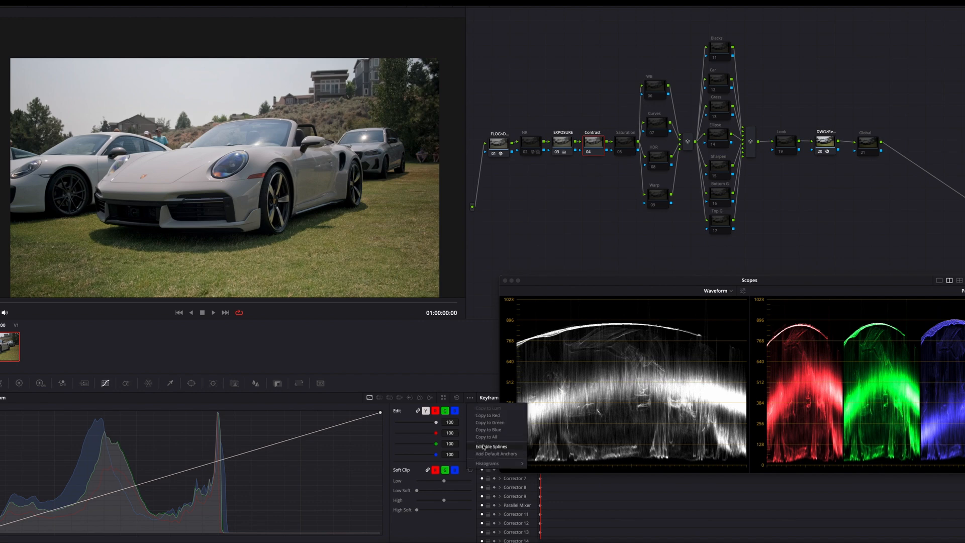
click(467, 396)
Lower the white point of the Contrast node's custom curve and bend its highlight and shadow handles into a gentle S-curve.
drag(381, 412, 382, 429)
drag(244, 466, 243, 452)
drag(110, 493, 121, 502)
drag(244, 452, 248, 437)
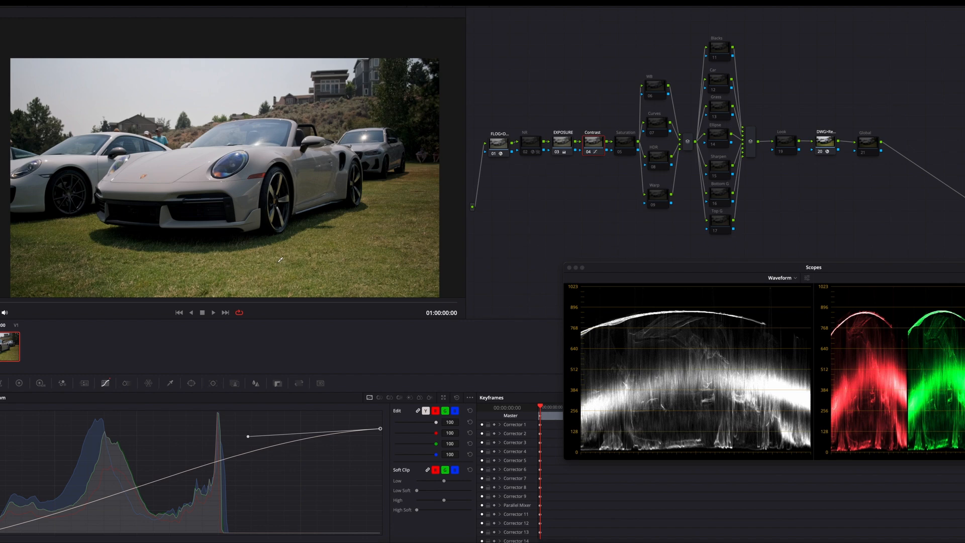
Compare the image with and without the Contrast node's adjustment.
key(ctrl+d)
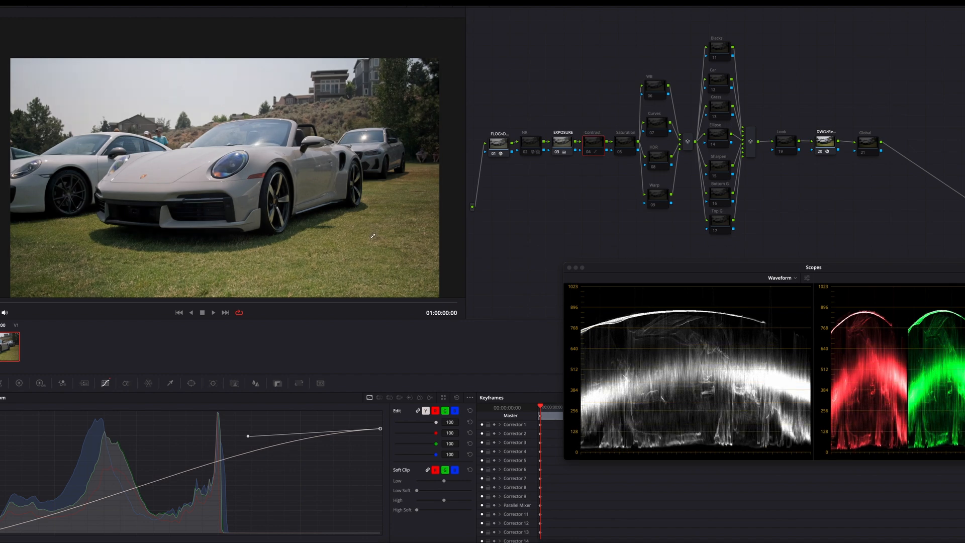
key(ctrl+d)
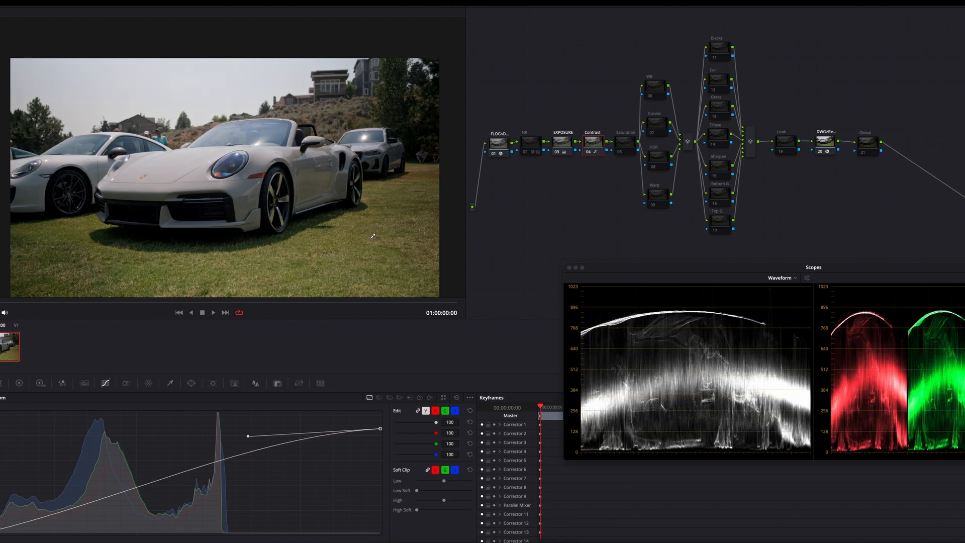
key(ctrl+d)
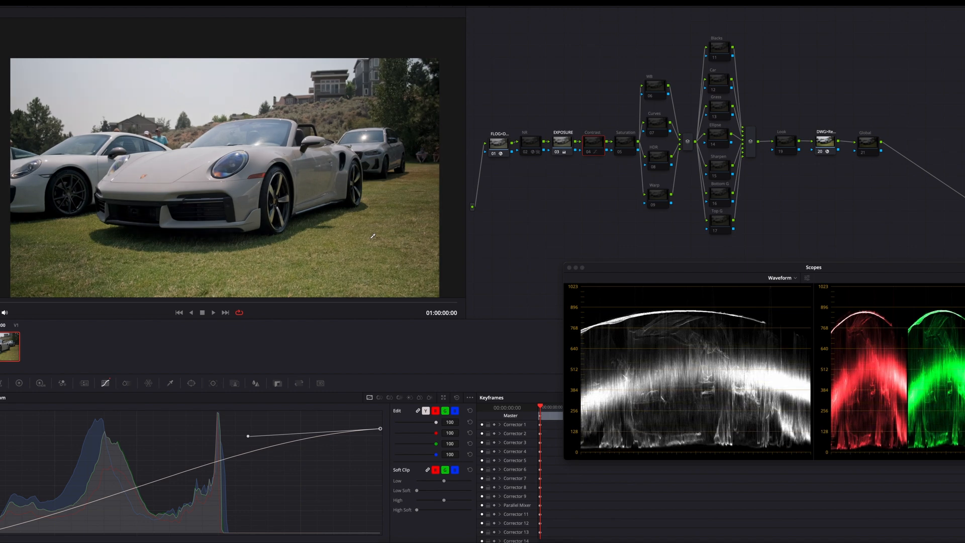
key(ctrl+d)
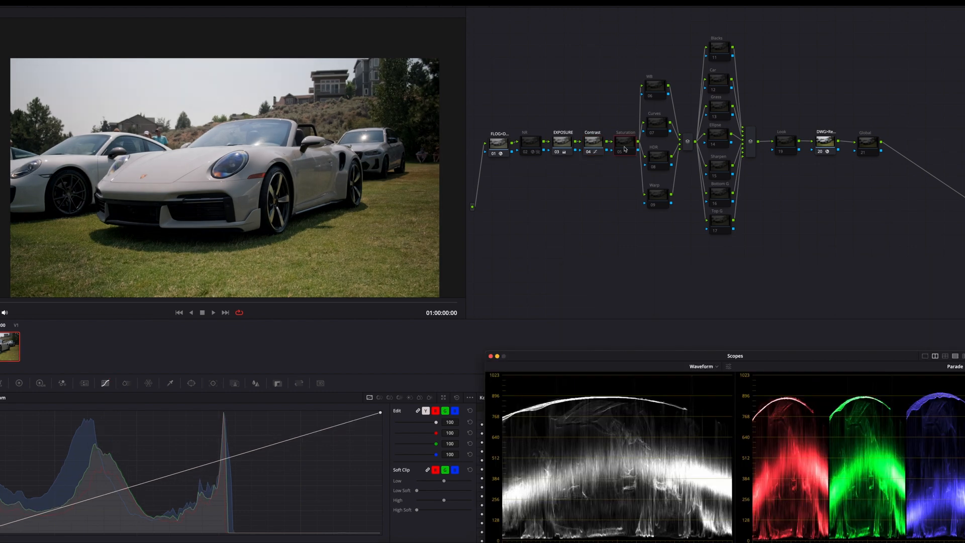
Enable the Saturation node, show its primary color wheels and check its color space and channel settings.
key(alt+shift+apostrophe)
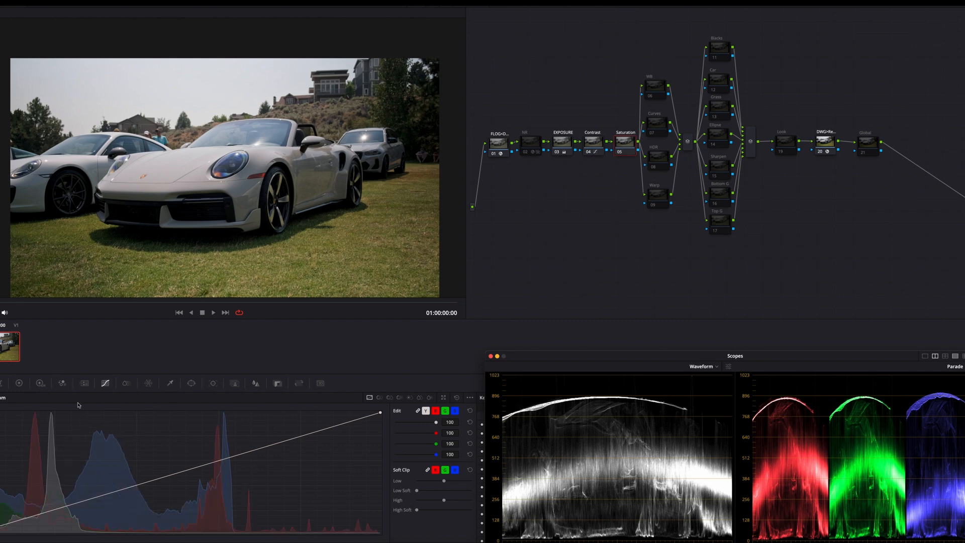
click(20, 383)
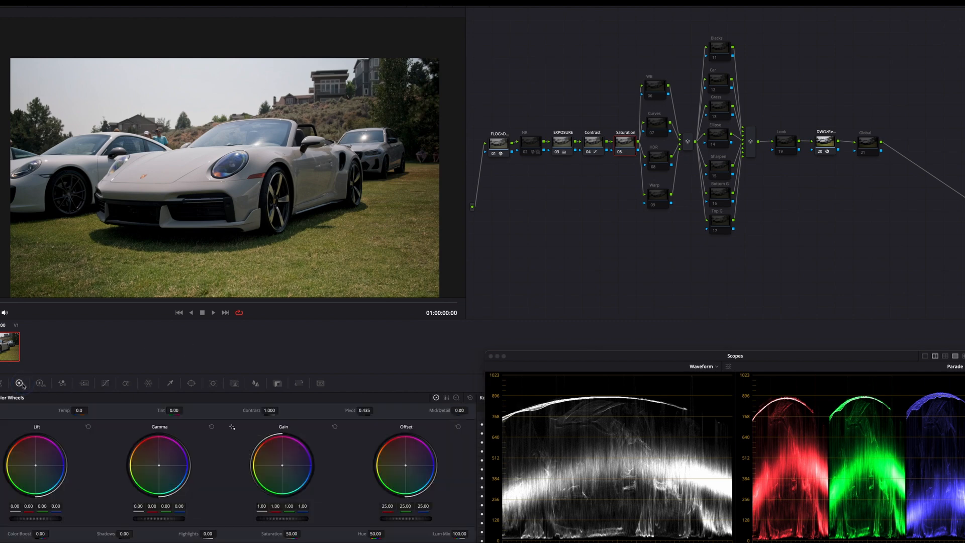
right_click(619, 146)
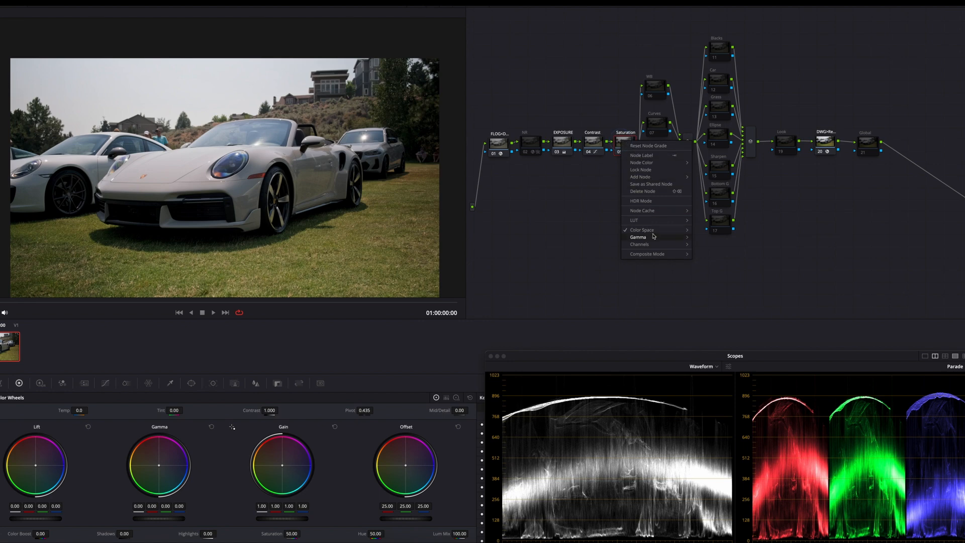
mouse_move(654, 230)
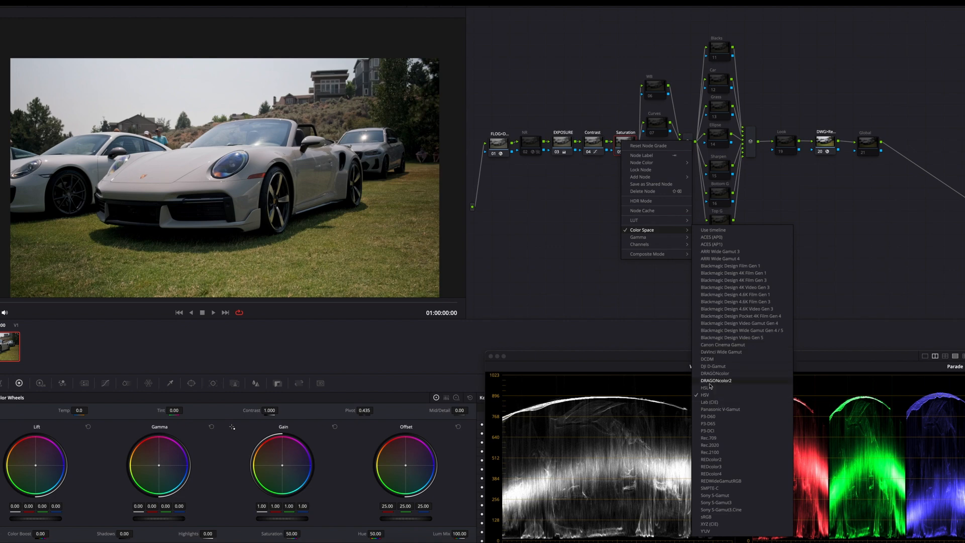
mouse_move(679, 246)
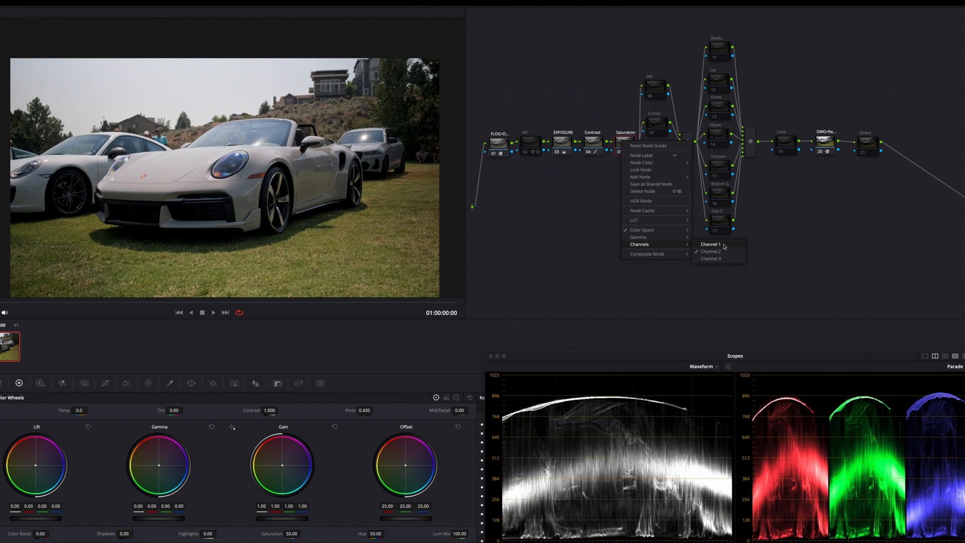
click(686, 289)
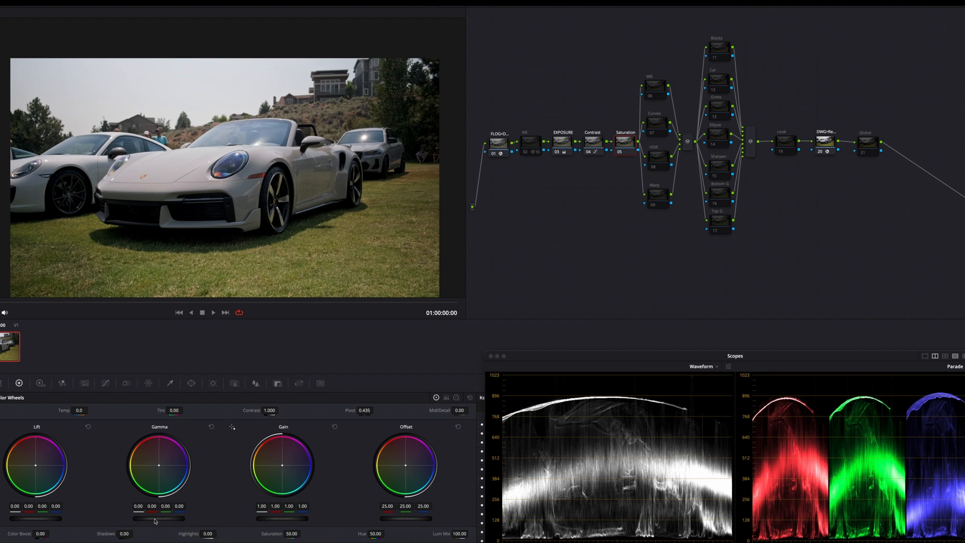
Switch the waveform scope to a vectorscope, set the Saturation node's gamma to 0.07 and gain to 0.91, and compare the node on and off.
drag(156, 520, 180, 517)
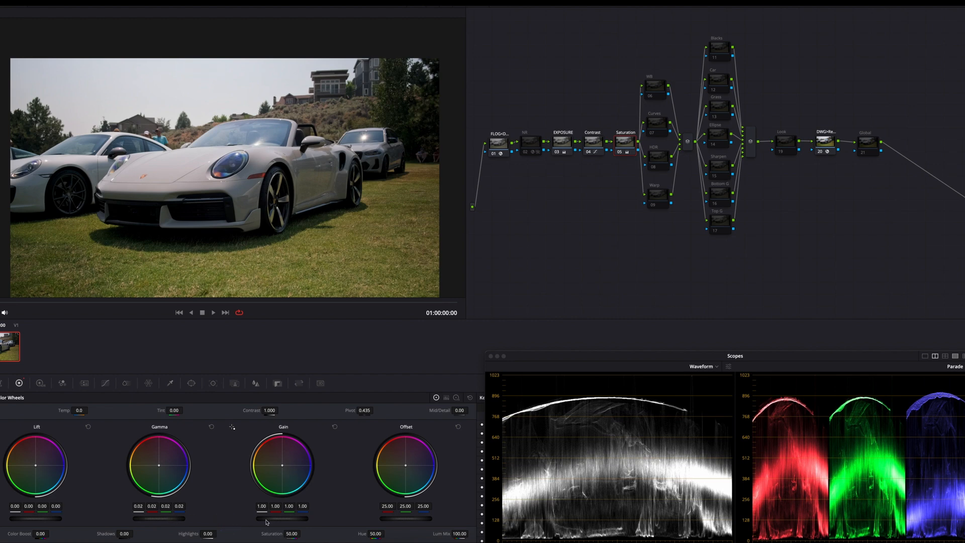
mouse_move(267, 522)
mouse_down()
mouse_move(299, 518)
mouse_move(264, 525)
mouse_up()
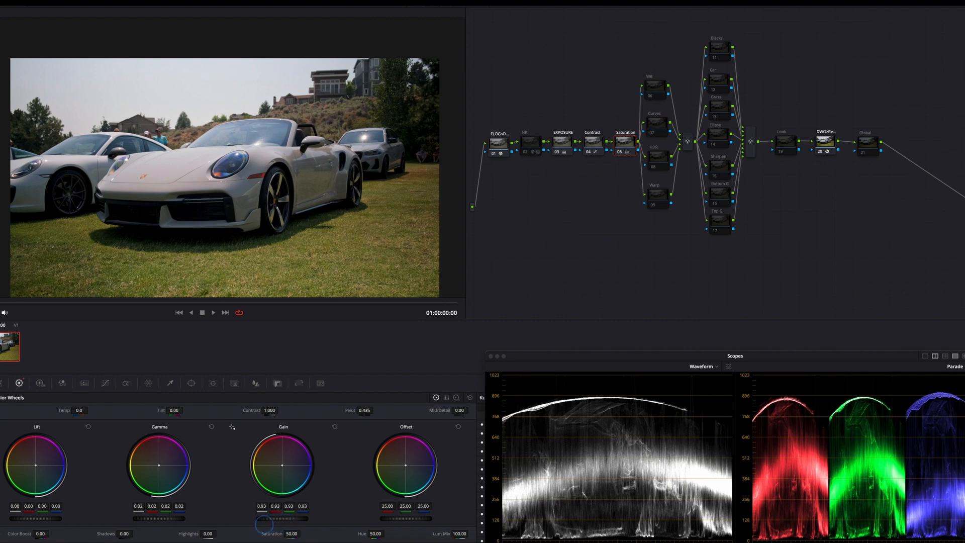
drag(264, 524, 275, 524)
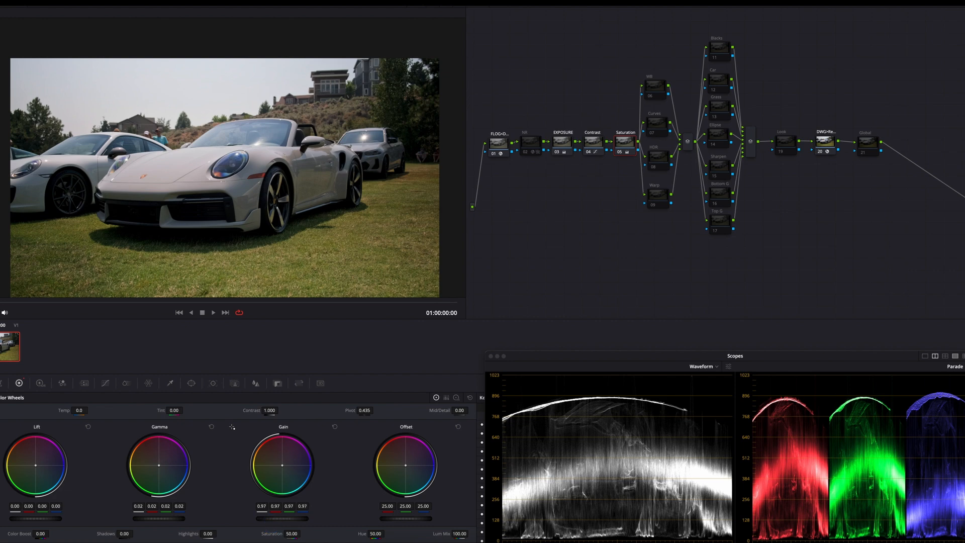
click(712, 368)
click(709, 394)
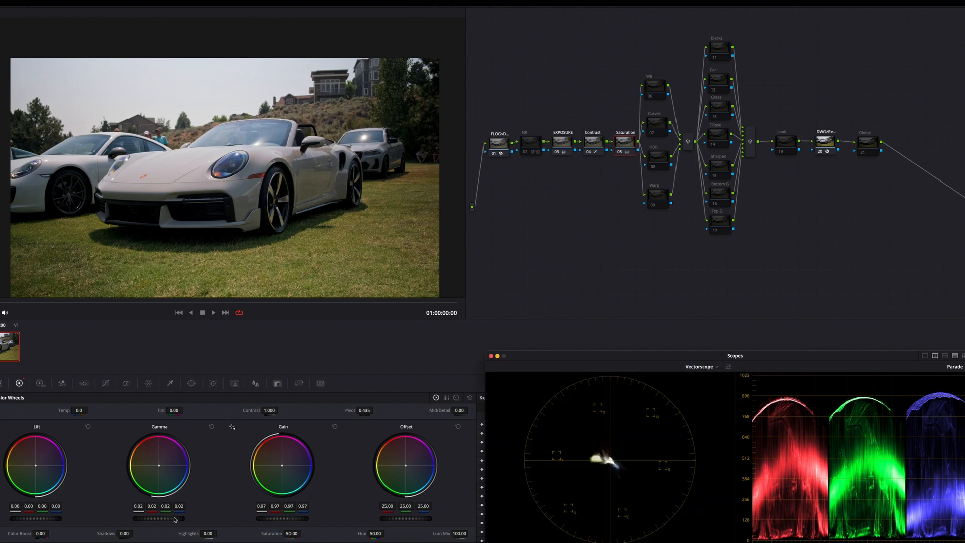
mouse_move(152, 519)
mouse_down()
mouse_move(239, 517)
mouse_move(139, 518)
mouse_move(157, 518)
mouse_up()
drag(279, 520, 313, 527)
key(super+d)
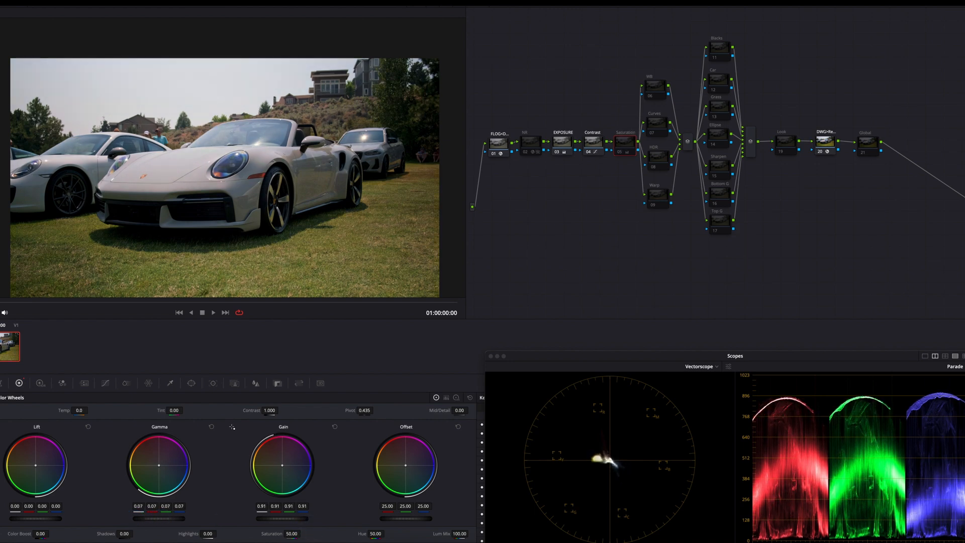
key(super+d)
Enable the WB node and show picker RGB values in the viewer.
drag(573, 356, 548, 300)
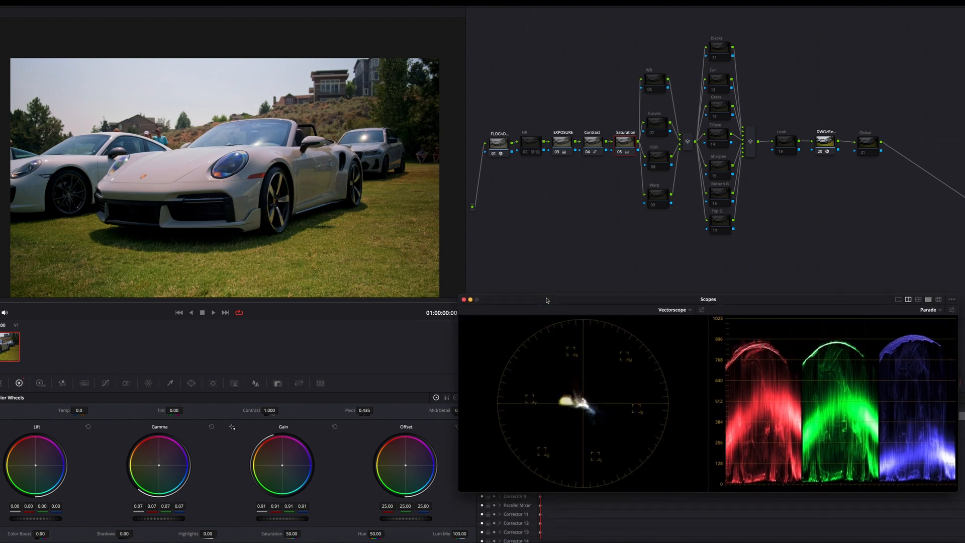
click(654, 84)
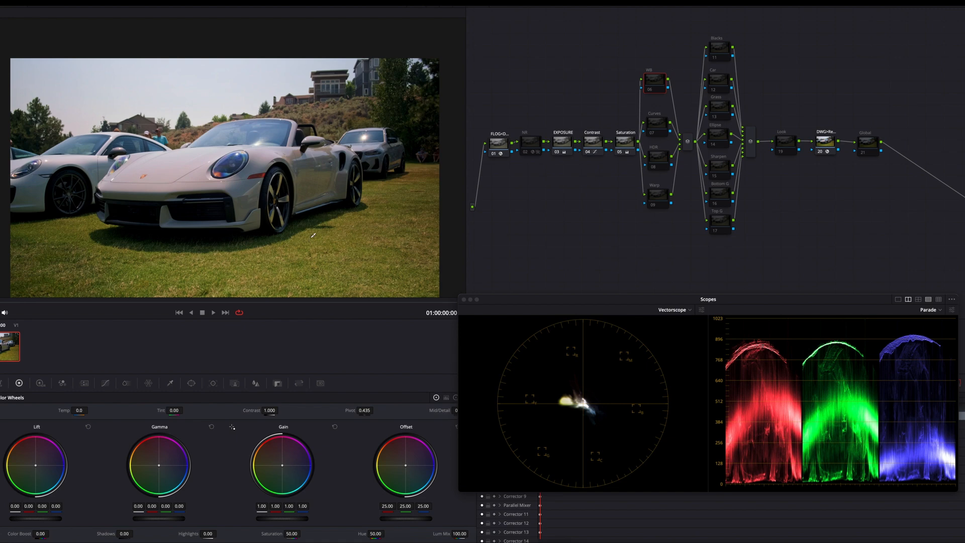
right_click(212, 264)
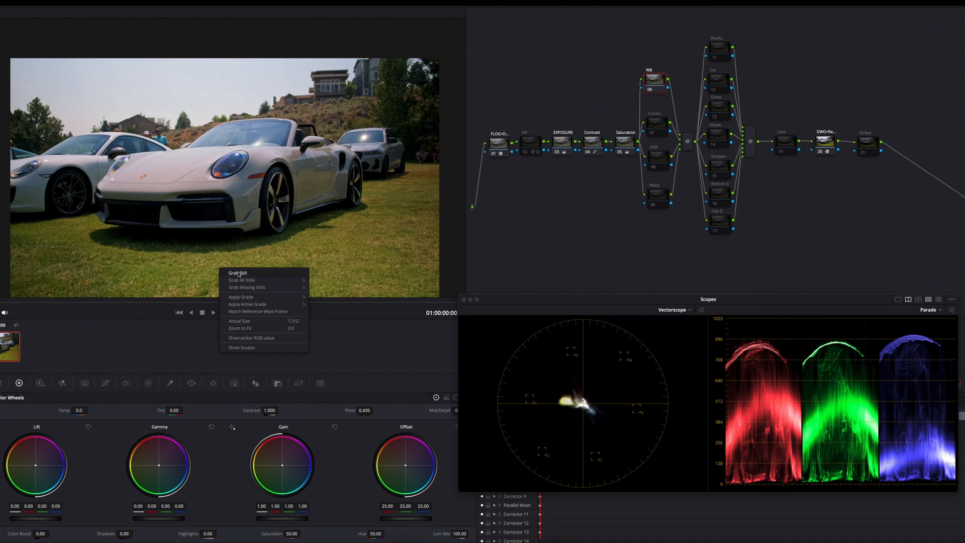
click(260, 339)
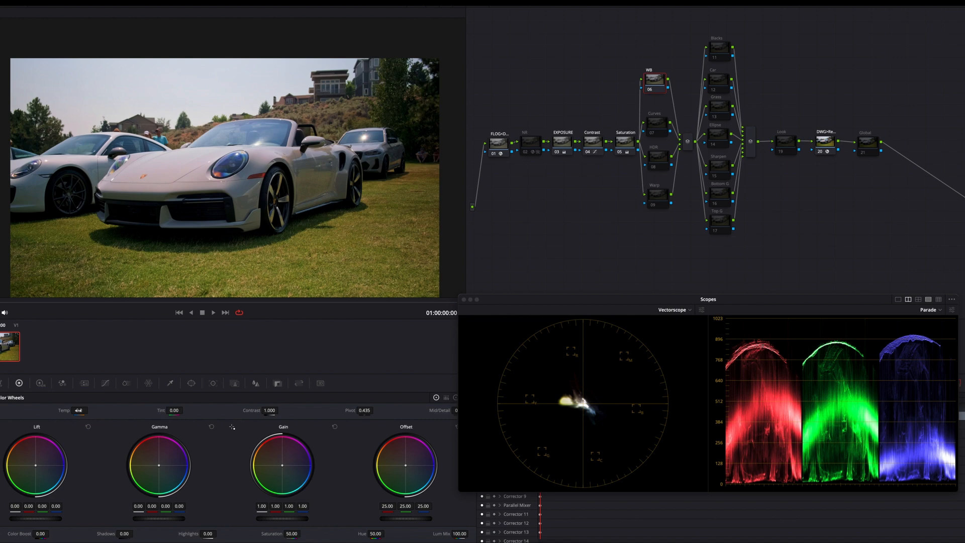
Balance the WB node with temperature -180.0, tint -6.00 and a slight offset color shift, comparing it on and off.
drag(79, 410, 76, 410)
drag(174, 411, 171, 411)
drag(401, 466, 401, 463)
drag(79, 411, 75, 410)
key(super+d)
key(super+d)
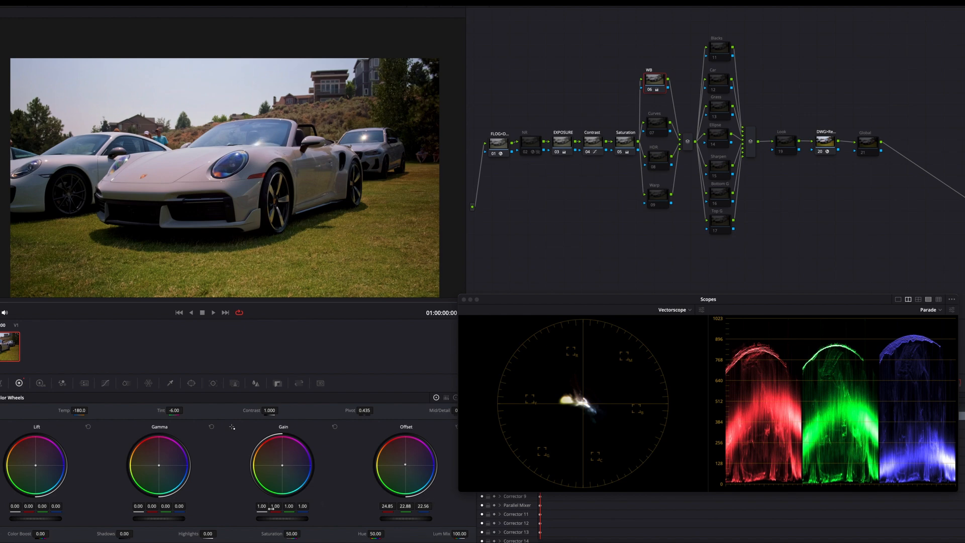
Switch the WB node's primaries to color bars and lower the blue gain to 0.97.
drag(519, 301, 599, 352)
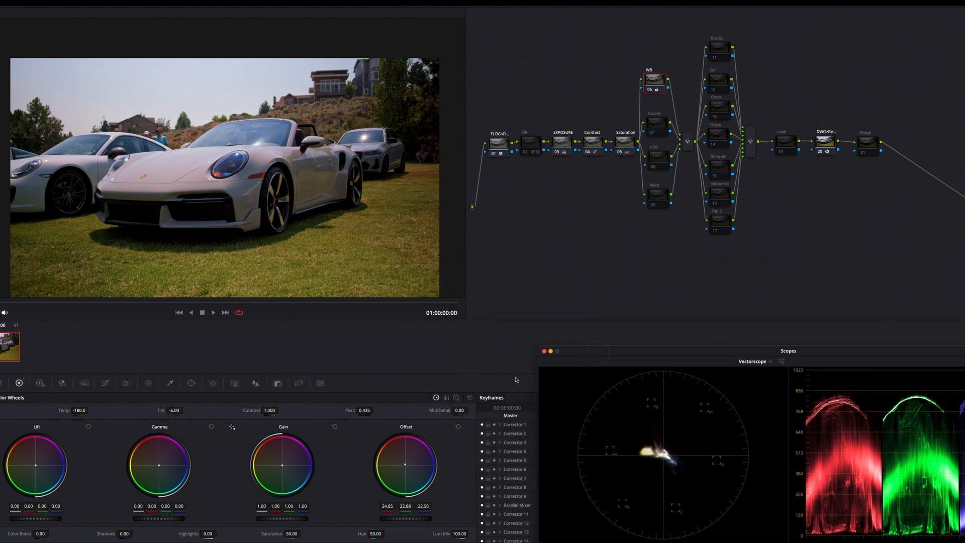
click(447, 398)
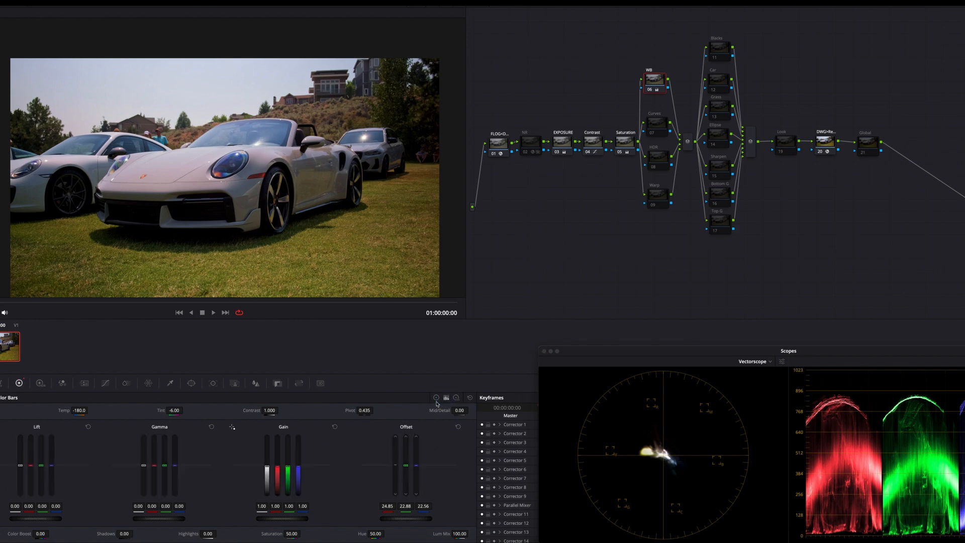
click(299, 469)
drag(298, 469, 299, 471)
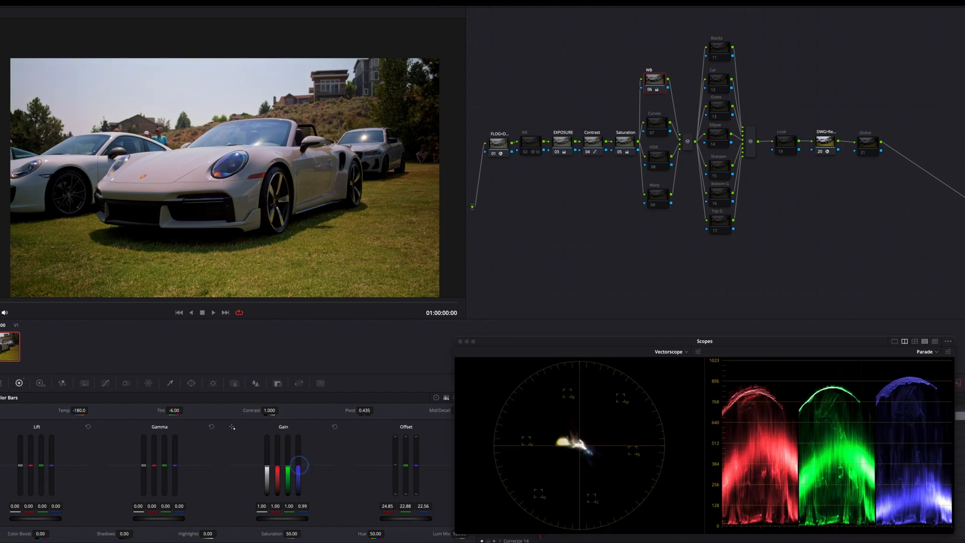
drag(300, 469, 300, 466)
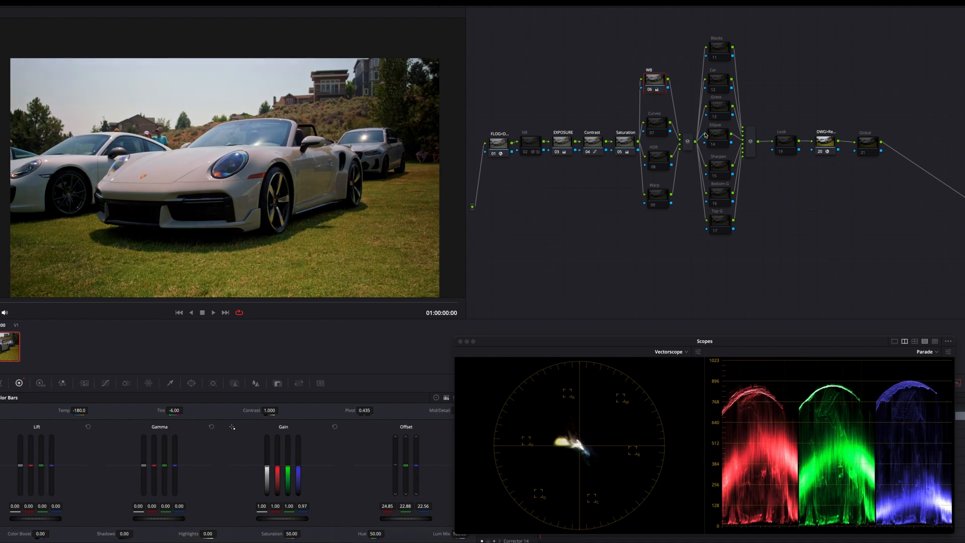
On the HDR node, set dark exposure to -0.69 and shadow to -0.16, lower the light exposure, and compare the node on and off.
click(660, 126)
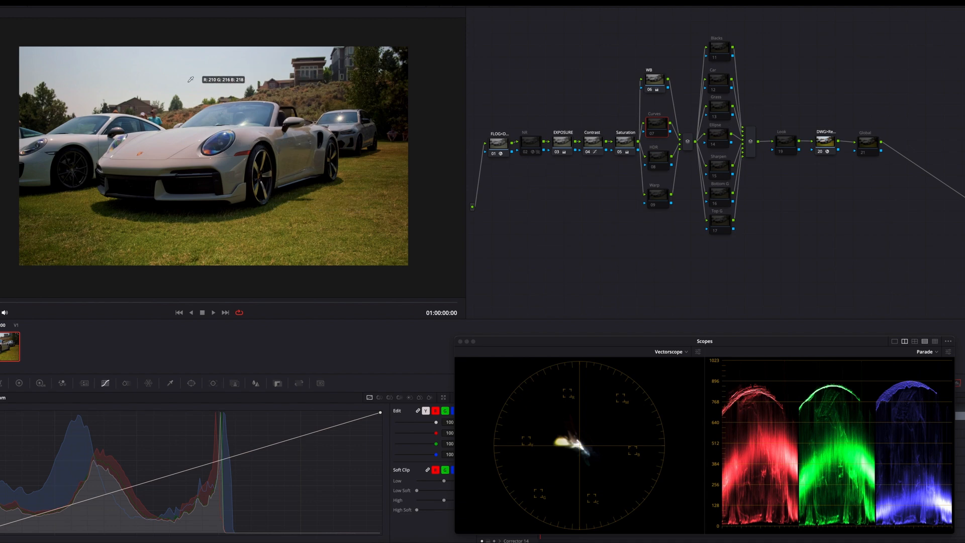
key(shift+apostrophe)
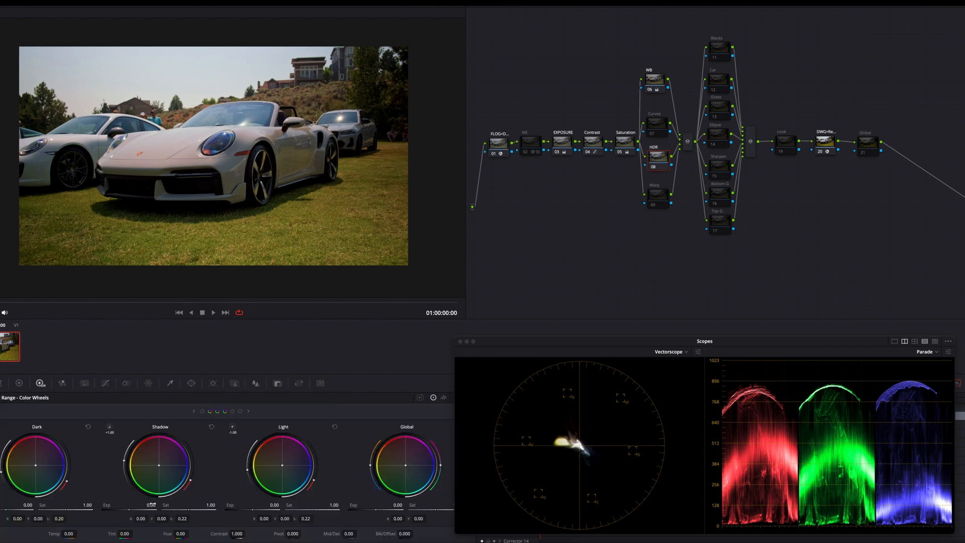
drag(140, 503, 211, 503)
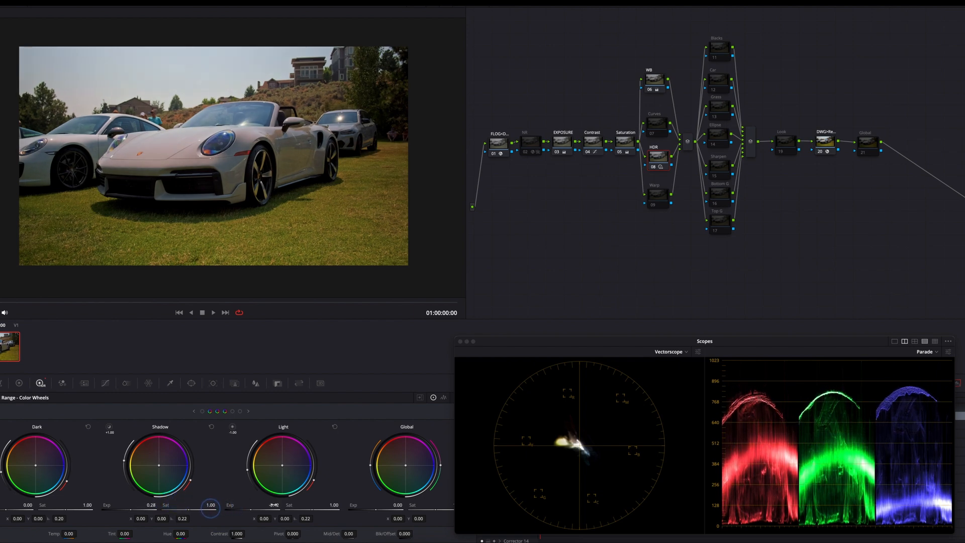
drag(23, 504, 3, 504)
drag(150, 504, 157, 504)
scroll(185, 197, up, 2)
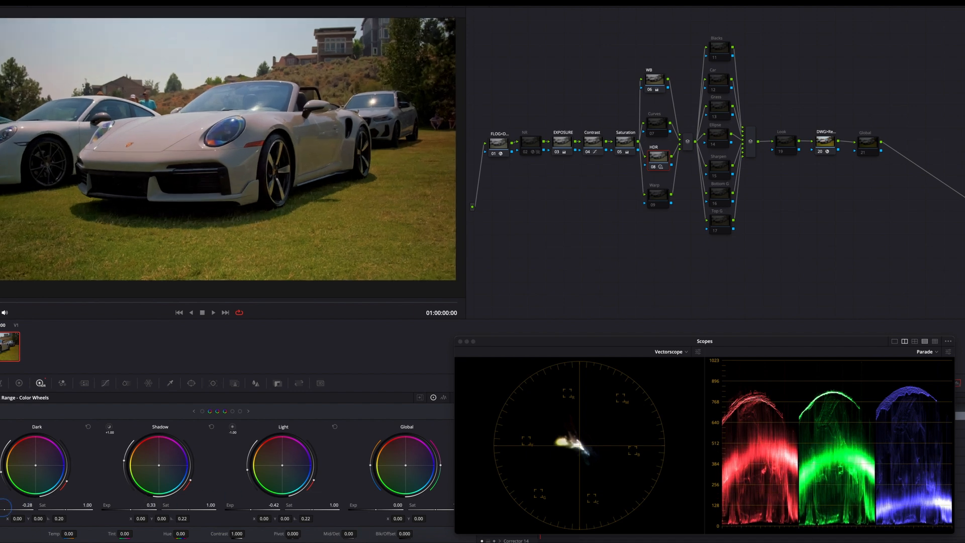
key(super+d)
key(super+d)
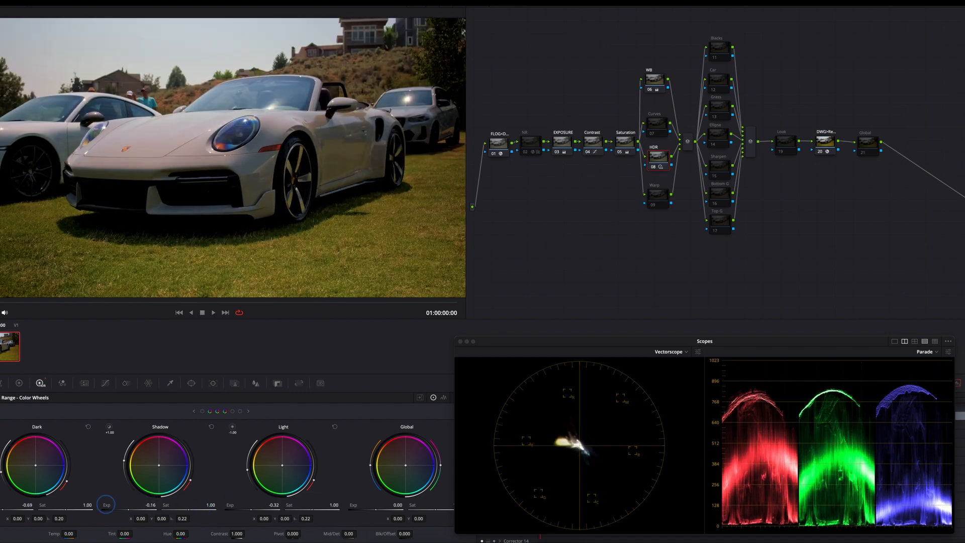
drag(300, 507, 293, 506)
scroll(302, 202, down, 3)
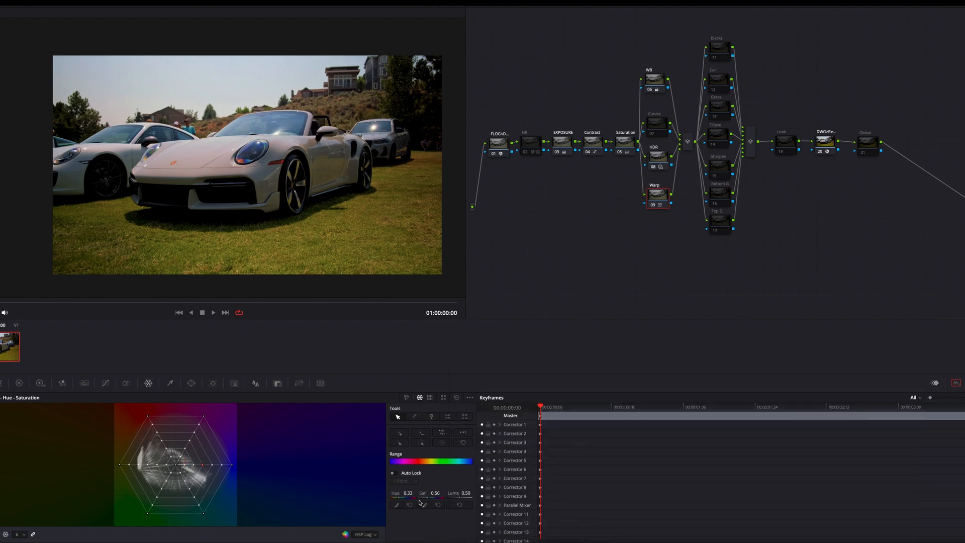
With the Color Warper on the Warp node, desaturate the tones sampled from the main car's headlight and windshield to about 0.16.
click(371, 534)
click(371, 535)
click(261, 144)
drag(435, 494, 301, 490)
click(303, 125)
drag(436, 493, 306, 479)
scroll(201, 143, up, 5)
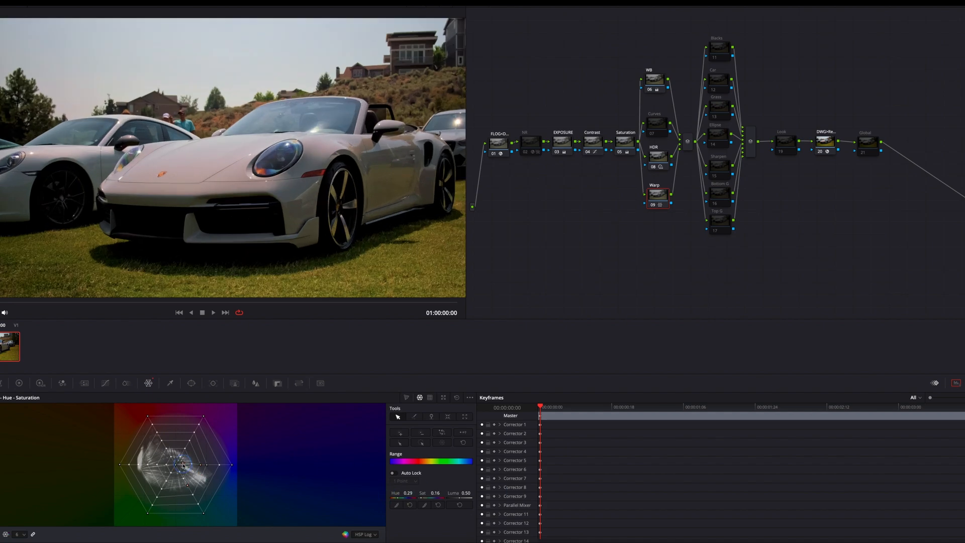
Adjust two more sampled color points on the cars in the Warp node's Color Warper and compare the node on and off.
scroll(196, 183, down, 4)
click(267, 129)
scroll(198, 165, up, 5)
drag(594, 489, 453, 497)
scroll(259, 198, down, 5)
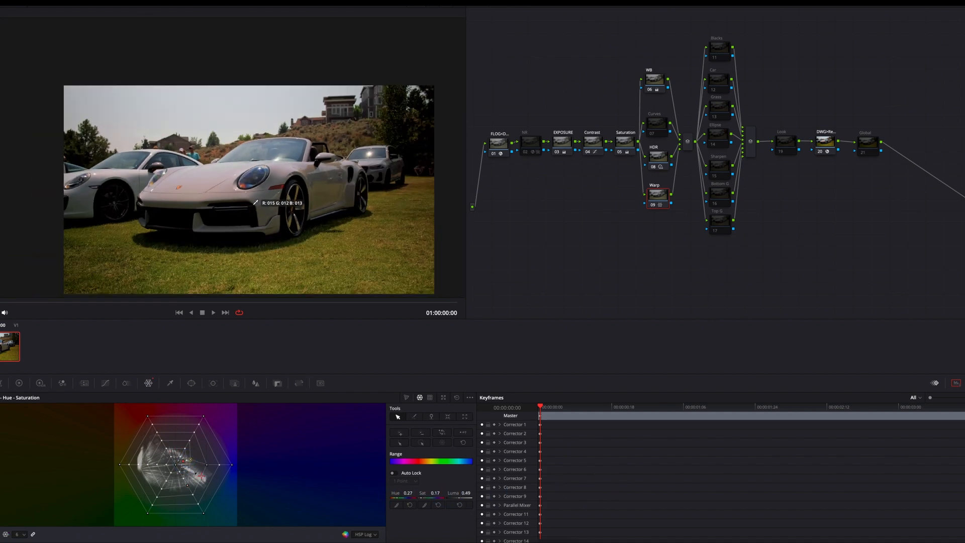
drag(98, 194, 281, 489)
scroll(230, 261, down, 2)
key(super+d)
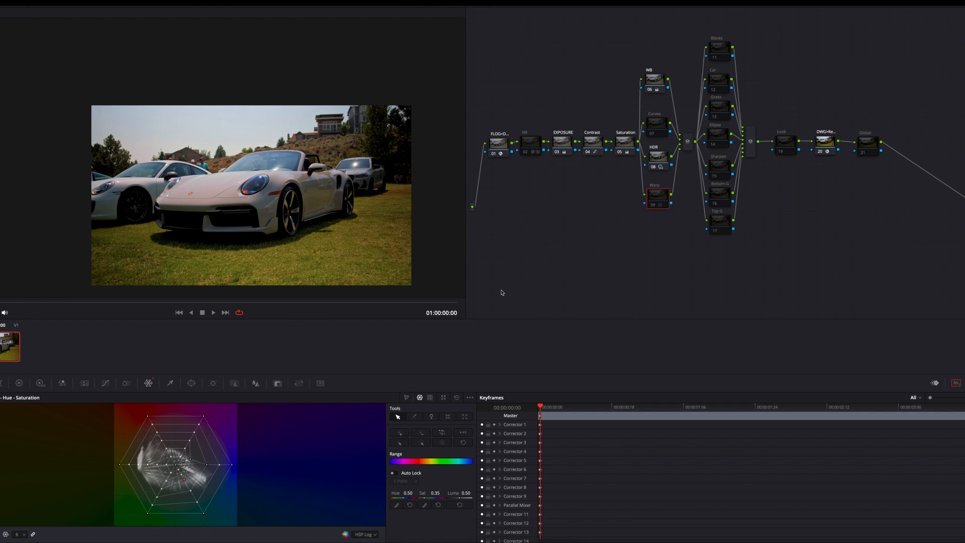
key(super+d)
scroll(362, 264, down, 1)
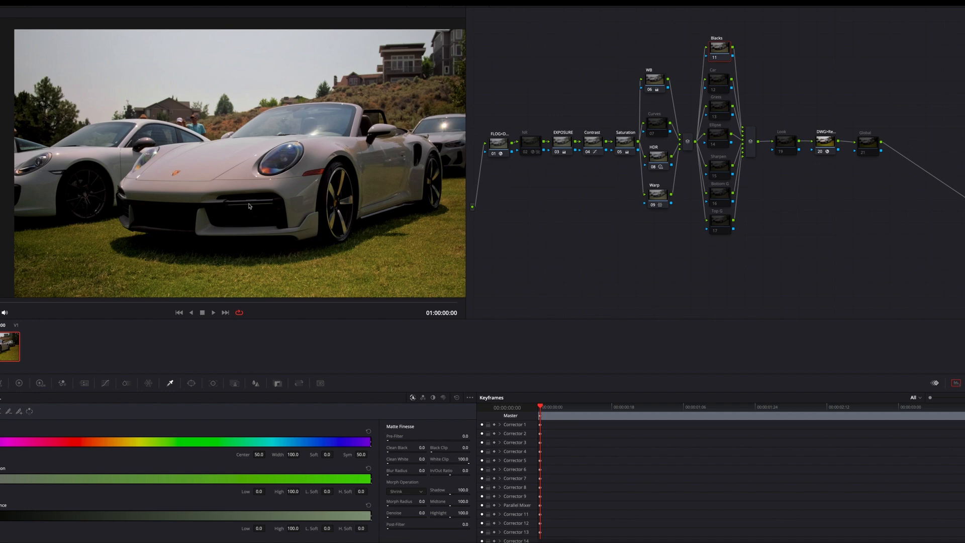
Key the front grille's blacks on the Blacks node with hue center 25.0, width 39.4, luminance 39.0 to 52.7, clean black 8.4 and denoise 20.9.
drag(232, 215, 258, 216)
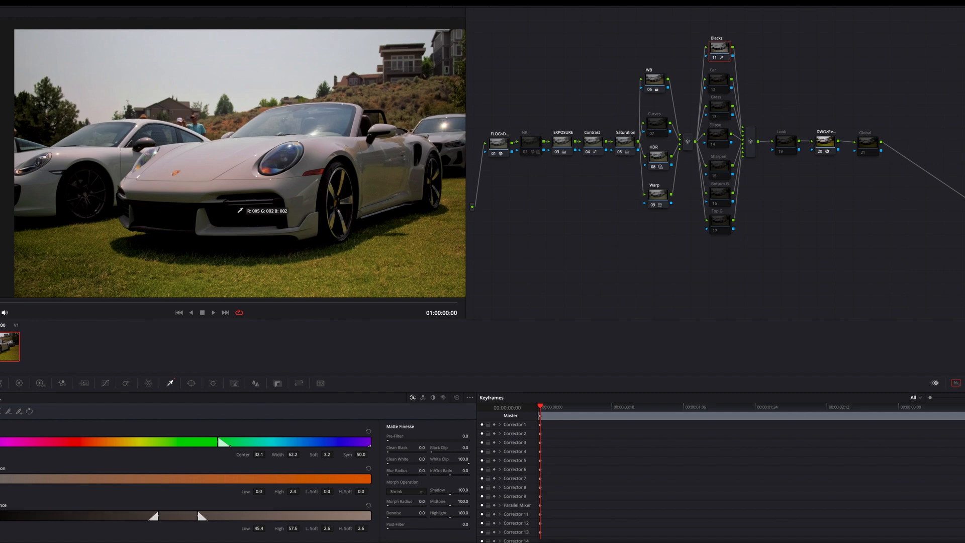
key(shift+h)
scroll(303, 231, down, 3)
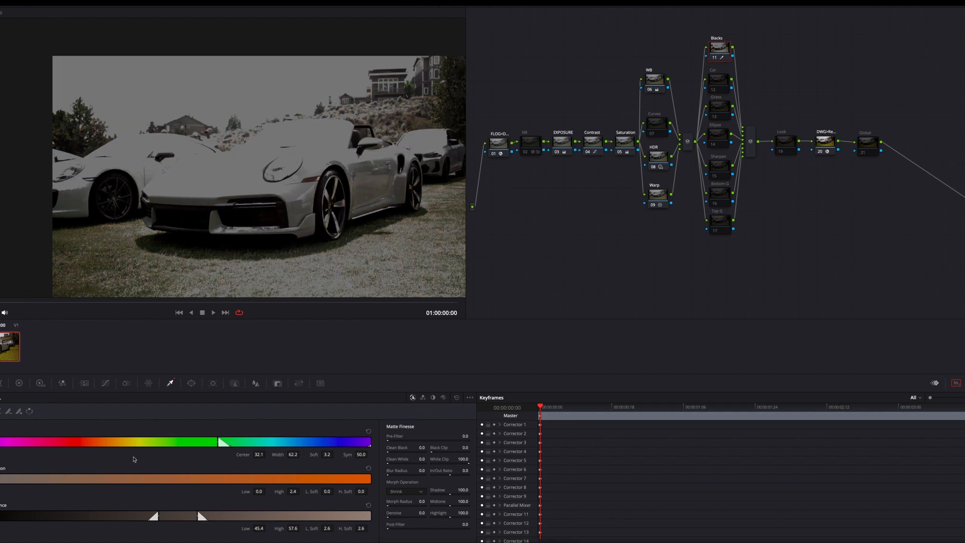
drag(218, 441, 76, 442)
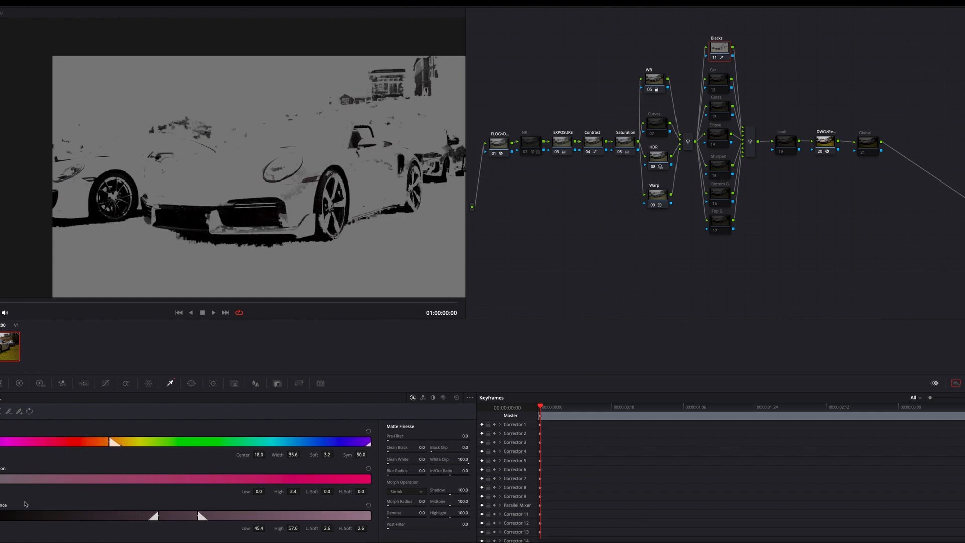
drag(169, 515, 148, 515)
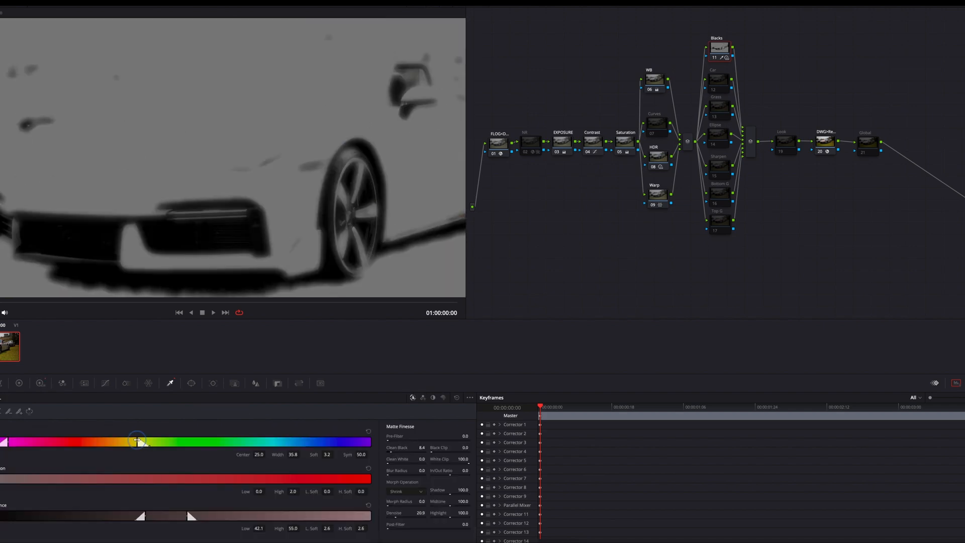
drag(186, 515, 179, 516)
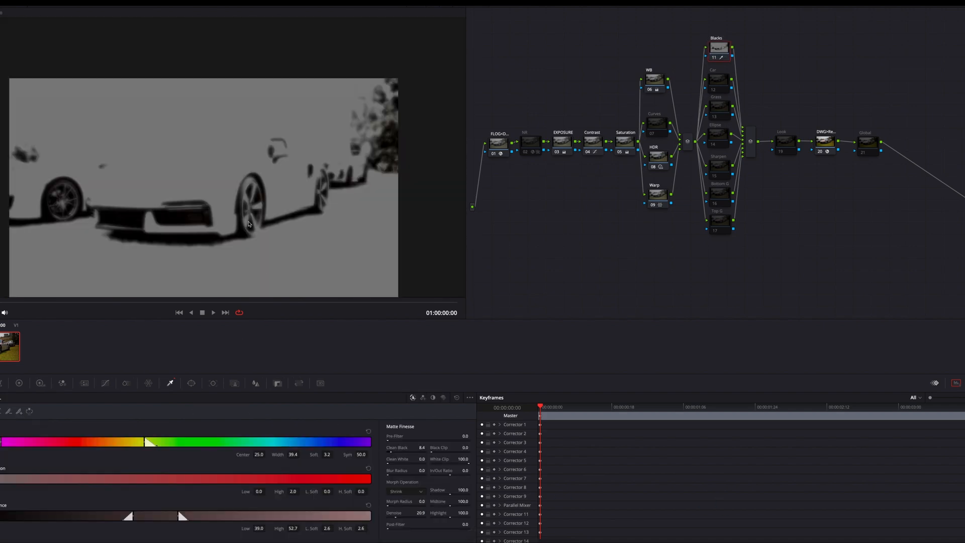
scroll(248, 223, up, 1)
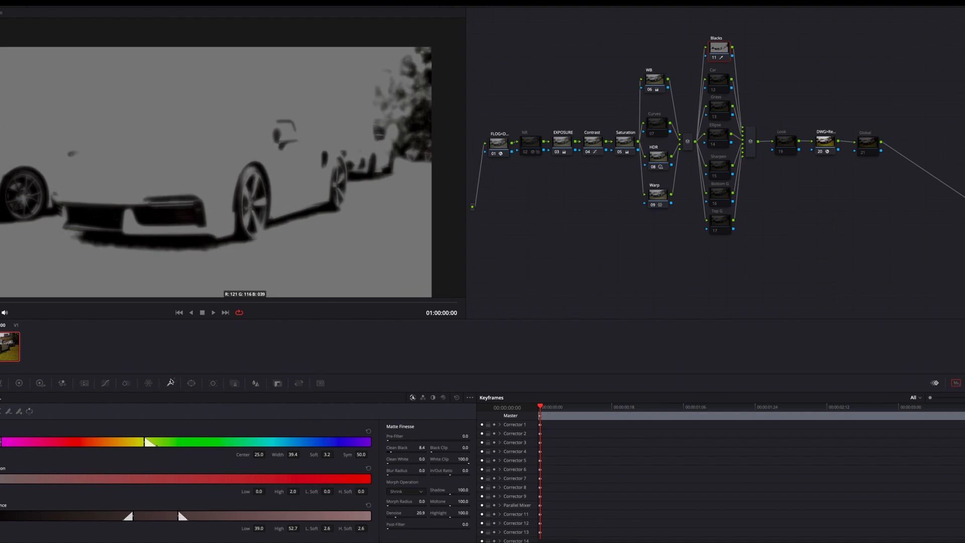
Desaturate the keyed blacks with Hue vs Sat dips in the red-orange and magenta ranges, the magenta one at 0.37, and compare the node.
click(105, 383)
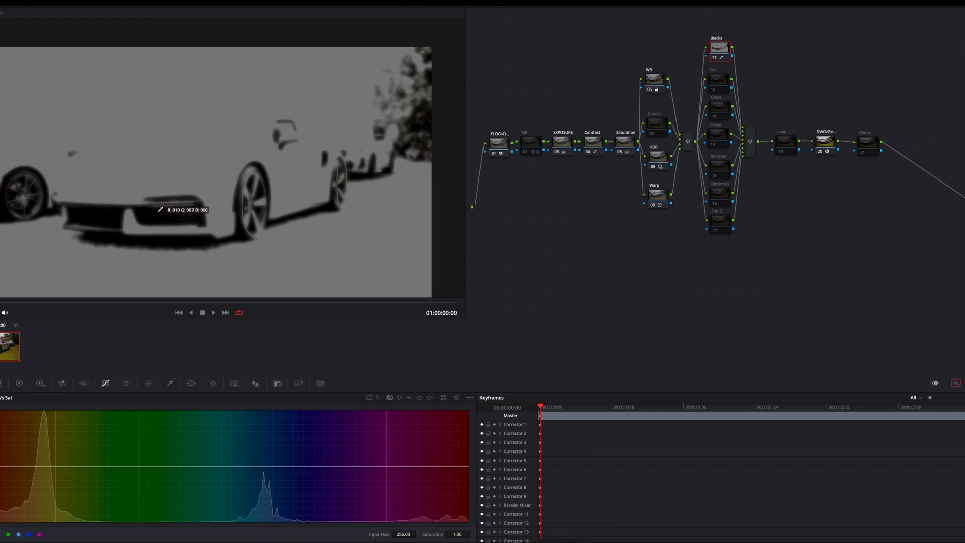
key(shift+h)
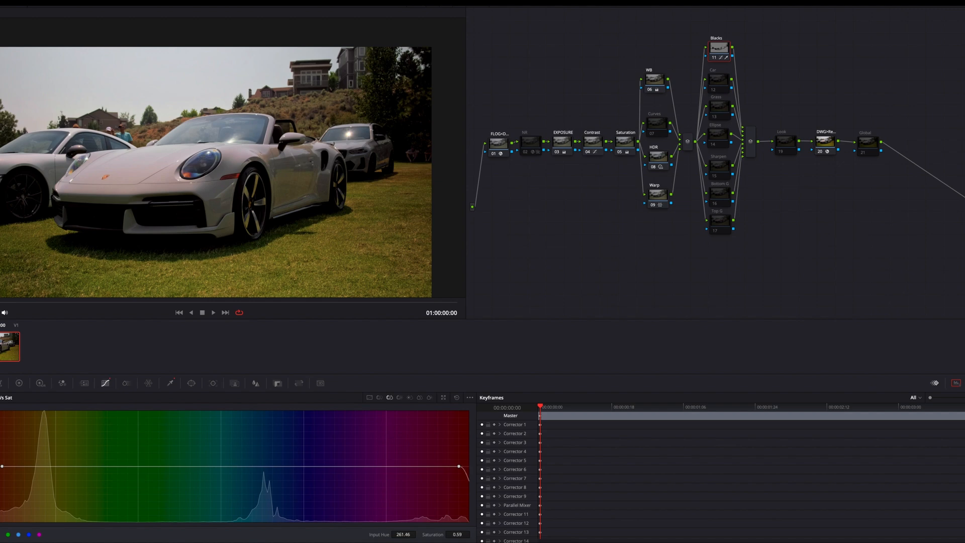
click(327, 210)
drag(35, 467, 27, 508)
scroll(30, 201, up, 4)
scroll(195, 222, down, 4)
scroll(116, 216, up, 5)
click(108, 217)
drag(438, 467, 433, 502)
scroll(224, 233, down, 5)
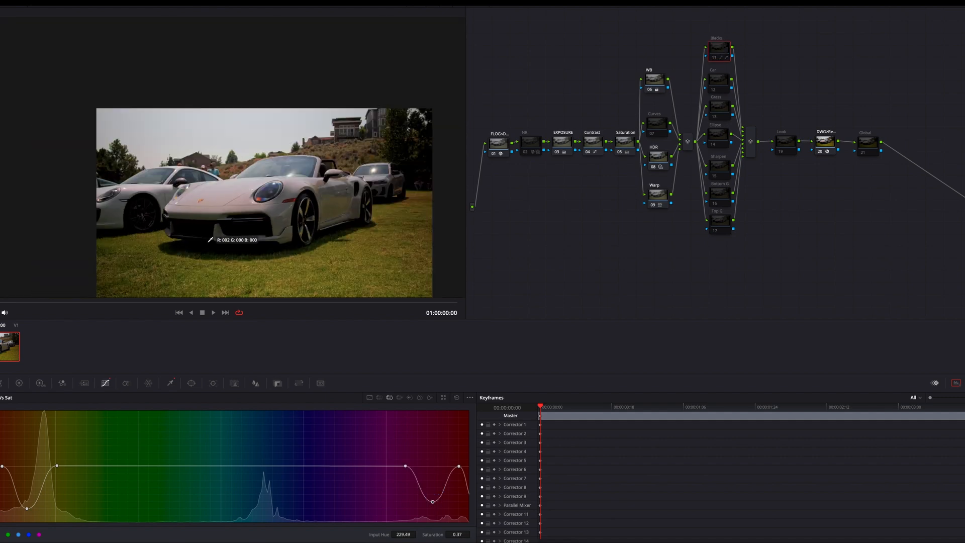
scroll(224, 232, up, 4)
scroll(360, 191, down, 2)
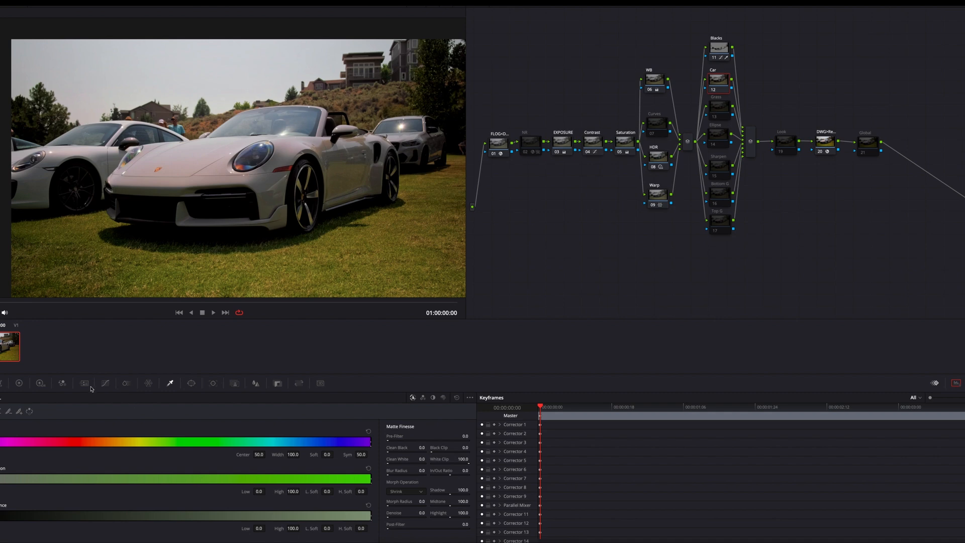
Draw a closed curve window around the main convertible on the Car node.
click(191, 383)
click(1, 486)
click(236, 114)
drag(205, 133, 201, 136)
click(191, 140)
click(163, 141)
click(118, 165)
click(108, 217)
click(287, 229)
click(368, 199)
click(392, 149)
click(399, 178)
click(401, 167)
click(382, 135)
click(362, 129)
click(347, 124)
click(298, 105)
click(236, 114)
Refine the car window's outline along the open roof, front wheel and lower bumper.
mouse_move(332, 117)
mouse_down()
mouse_move(323, 136)
mouse_move(381, 135)
mouse_up()
drag(318, 213, 323, 219)
drag(309, 229, 309, 233)
drag(287, 230, 286, 229)
click(262, 227)
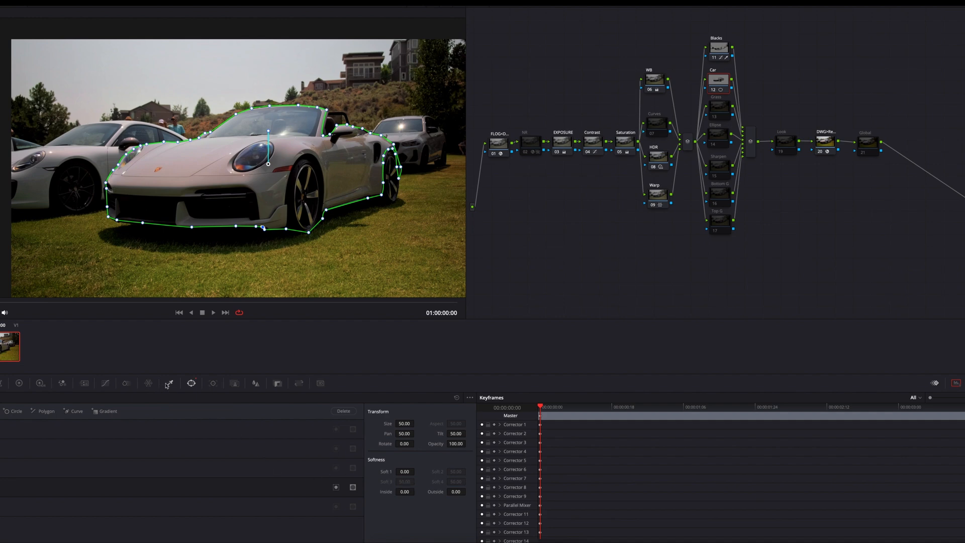
Track the car window through the clip and soften its outside edge.
click(213, 383)
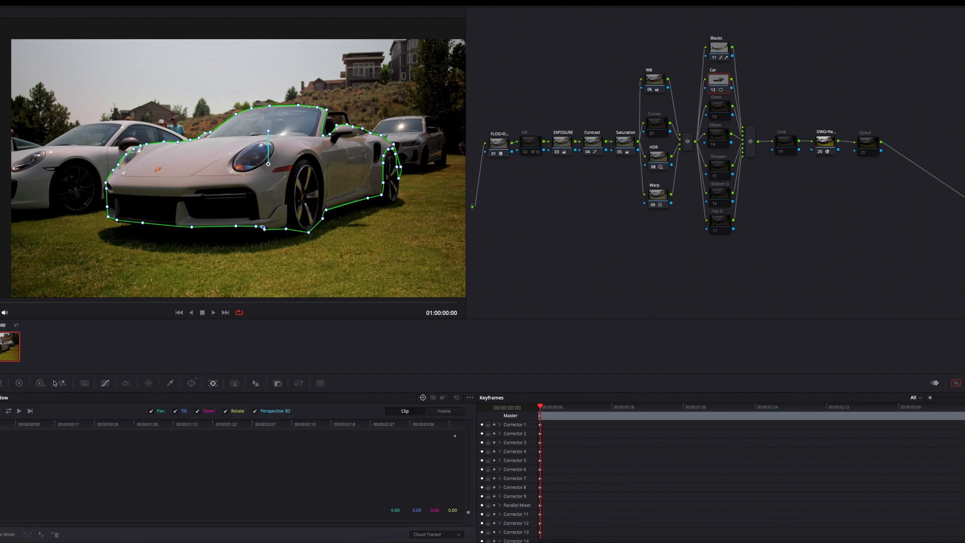
click(9, 411)
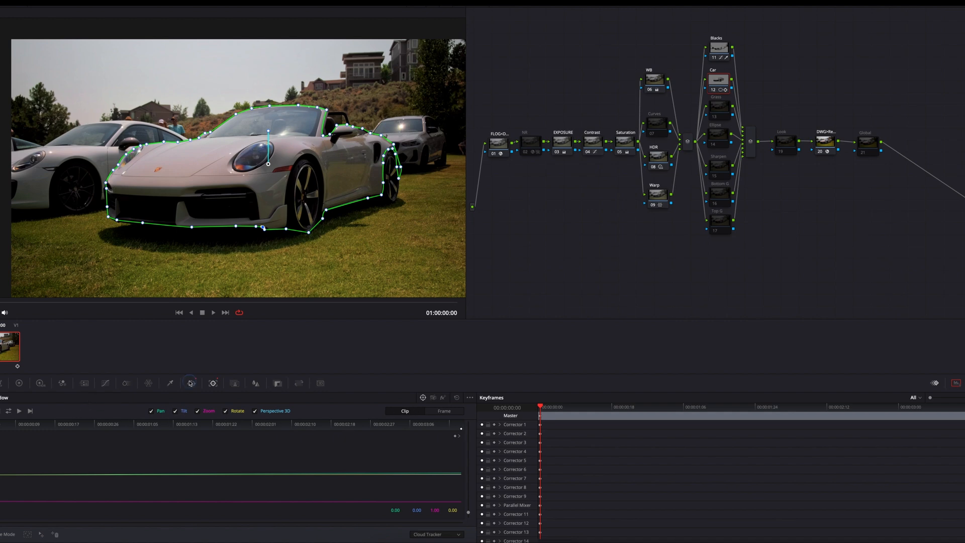
click(191, 383)
drag(459, 492, 467, 491)
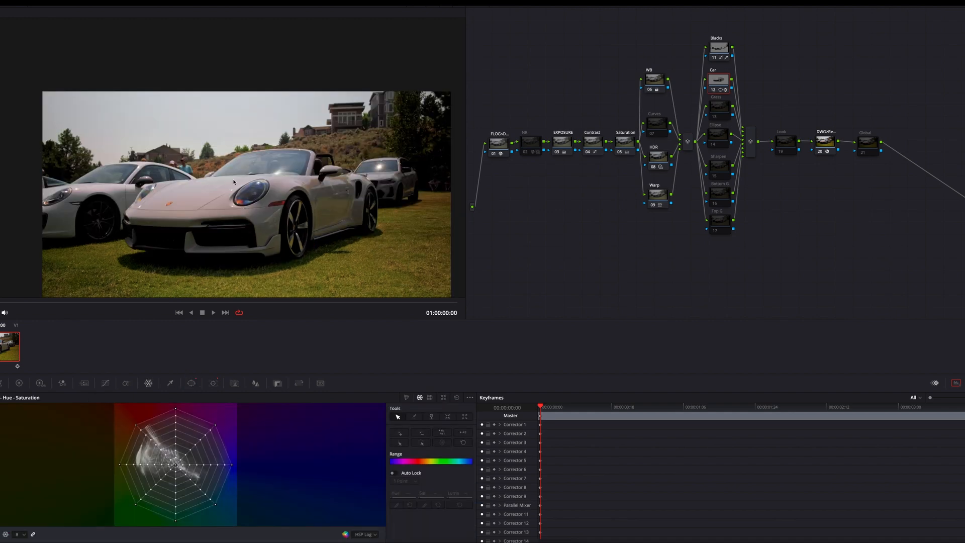
Shift the color sampled from the car's windshield with the Color Warper on the Car node, and compare the node on and off.
scroll(234, 195, up, 2)
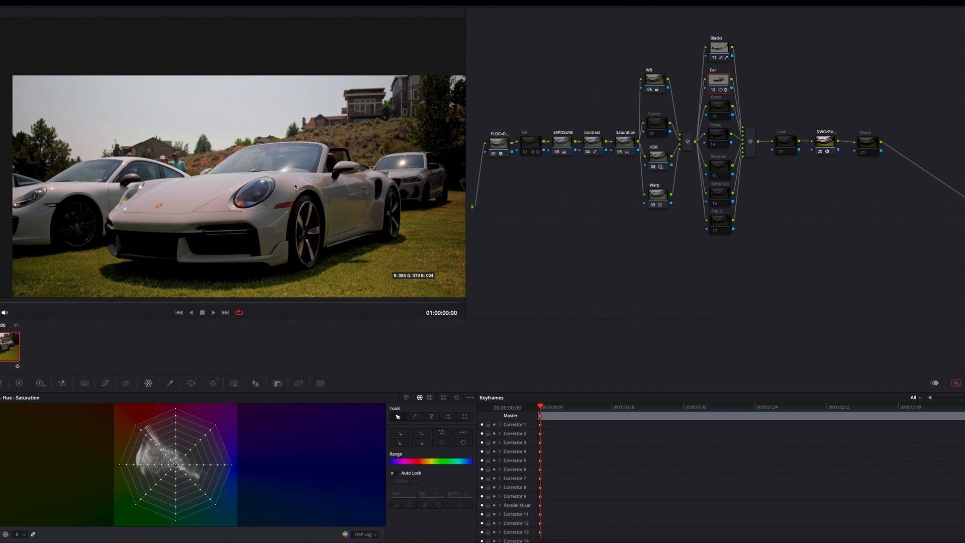
click(277, 155)
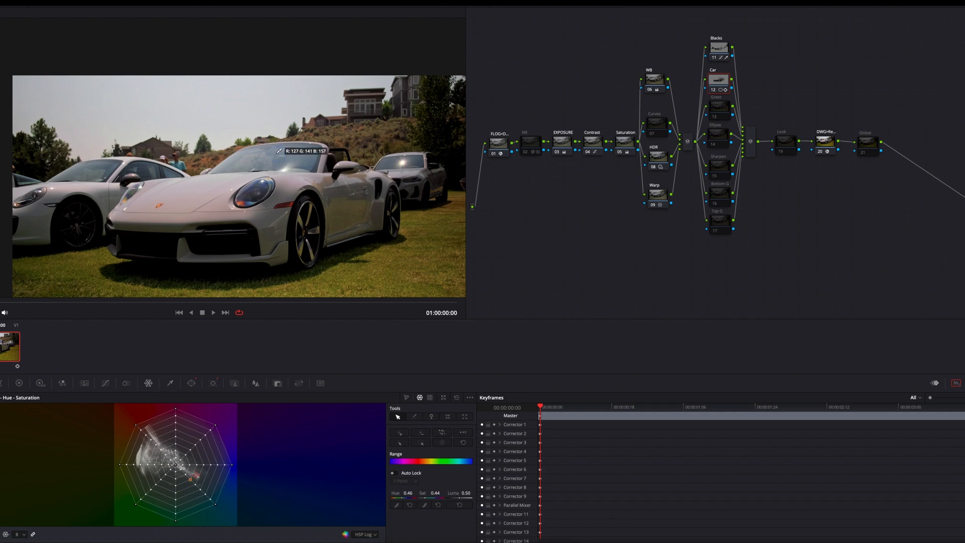
drag(435, 493, 596, 490)
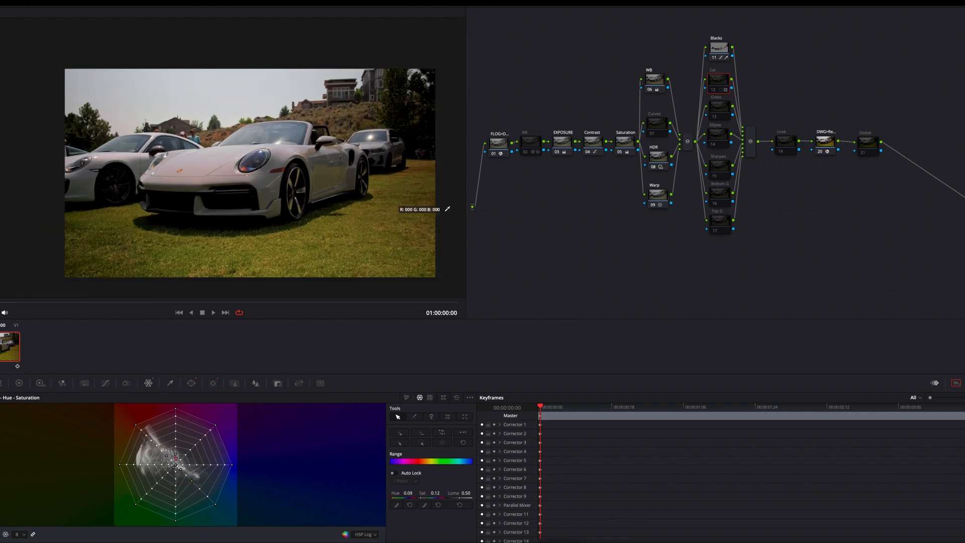
key(ctrl+d)
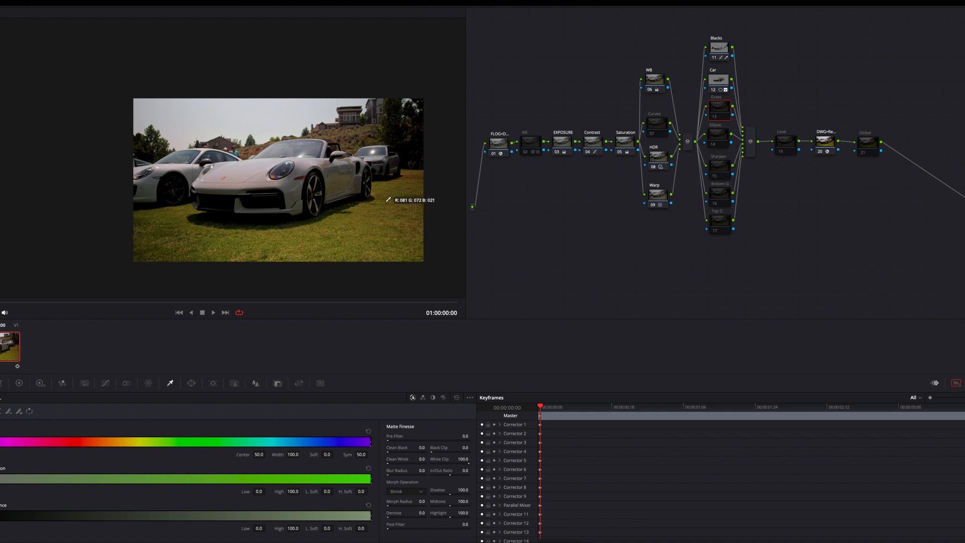
Key the lawn on the Grass node with hue center 45.2, width 8.0, luminance 57.1 to 74.1, clean black 13.6 and denoise 10.8.
click(346, 242)
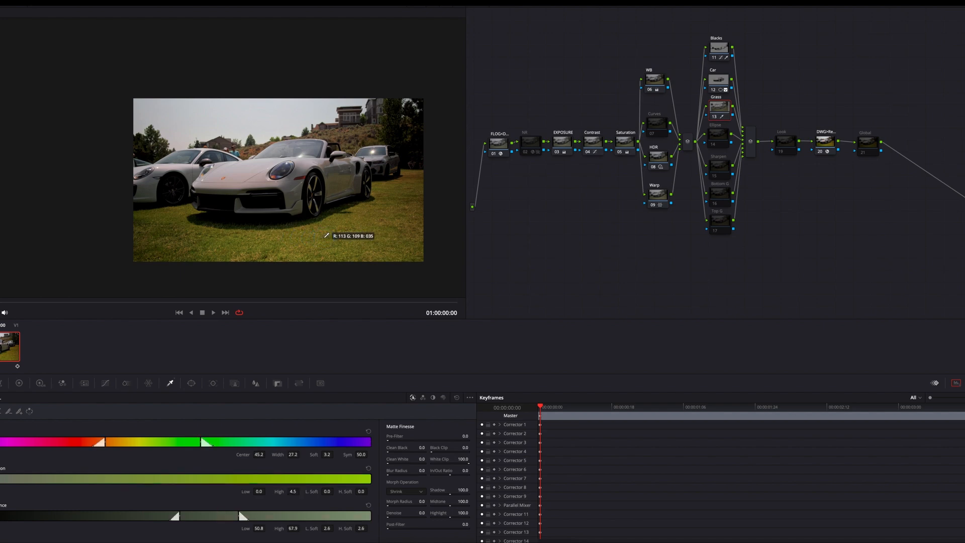
key(shift+h)
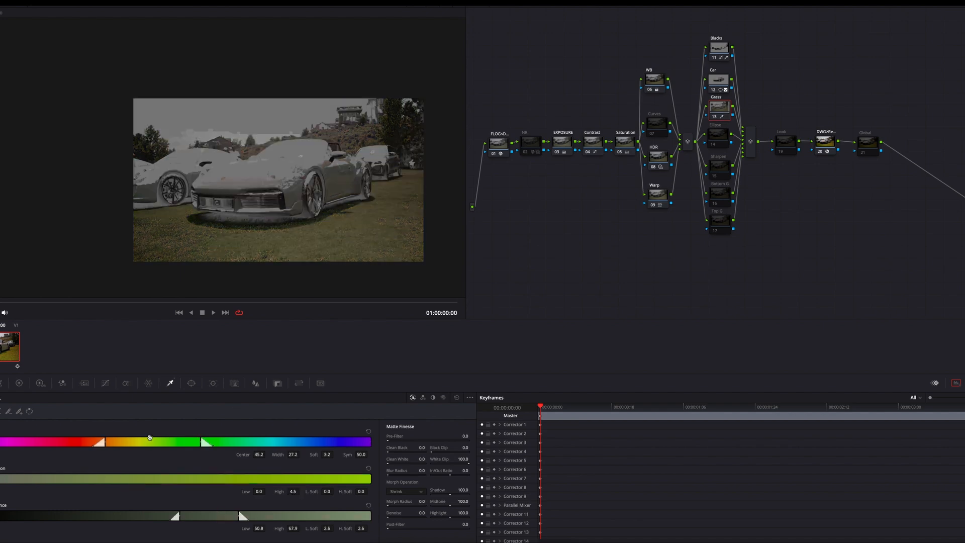
drag(106, 442, 137, 442)
drag(213, 515, 238, 515)
drag(421, 448, 447, 455)
drag(393, 518, 432, 520)
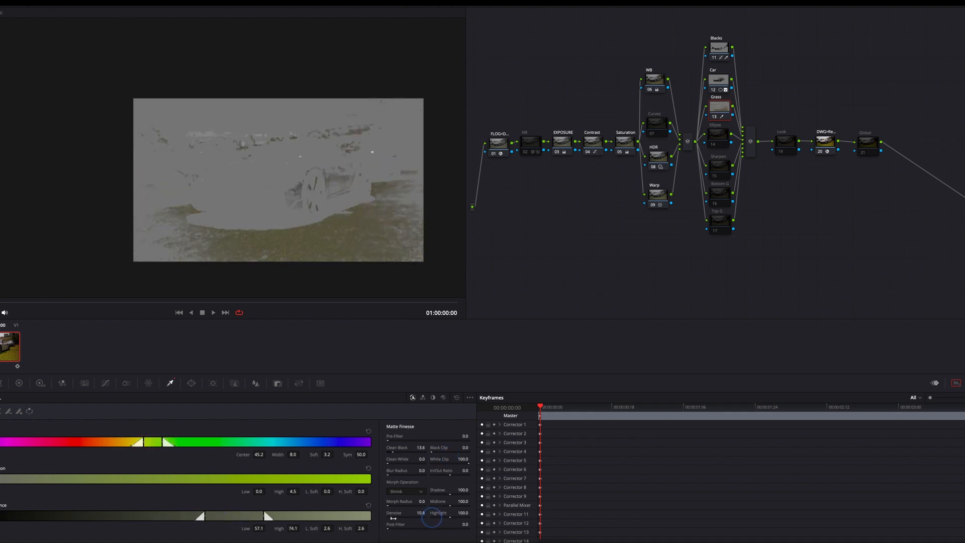
key(shift+h)
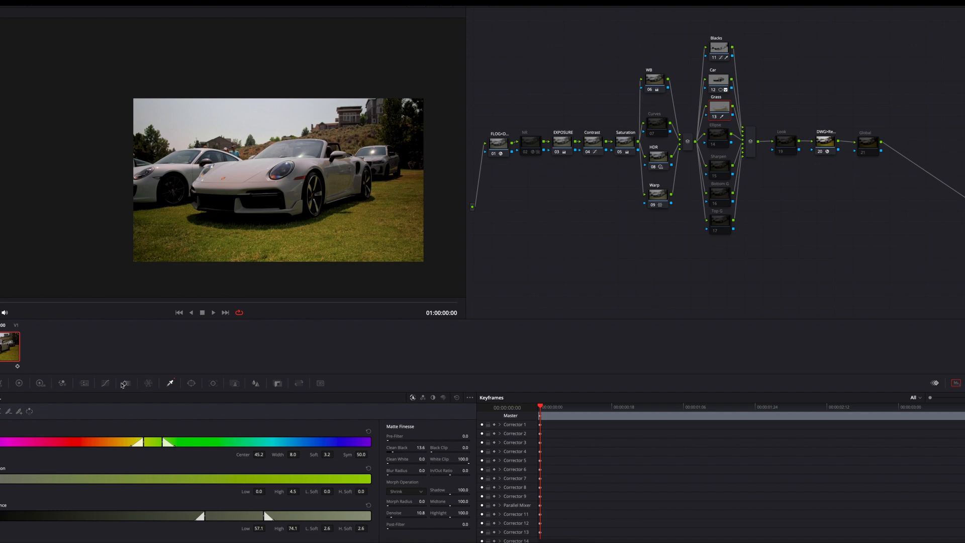
Use ColorSlice on the keyed grass to adjust yellow density, hue and saturation, and shift the green hue and saturation.
click(126, 384)
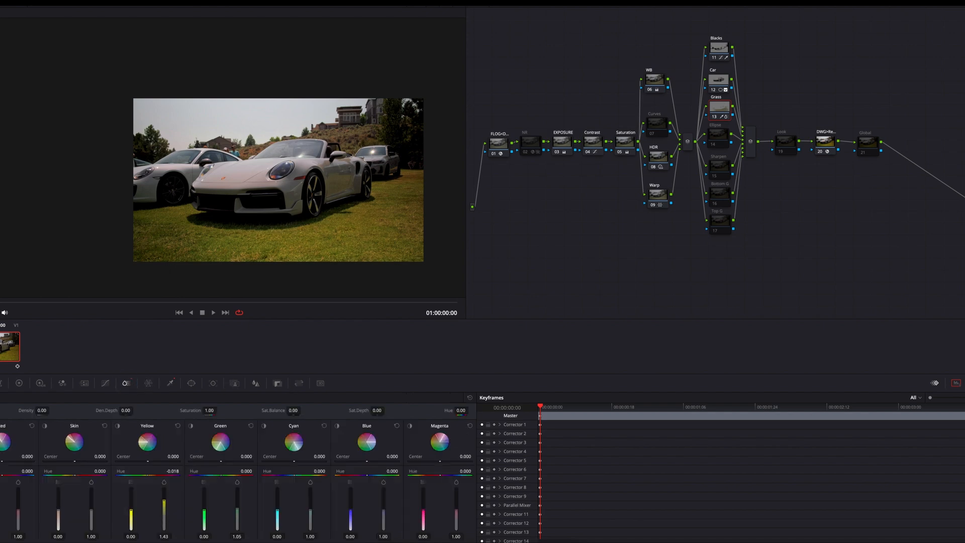
mouse_move(131, 511)
mouse_down()
mouse_move(132, 498)
mouse_move(137, 518)
mouse_up()
drag(147, 475, 89, 475)
drag(164, 501, 164, 511)
drag(237, 509, 237, 508)
drag(221, 475, 201, 475)
drag(164, 511, 134, 475)
Tighten the grass key to hue center 44.4 and width 6.0, with luminance from 51.8 to 68.8.
key(shift+h)
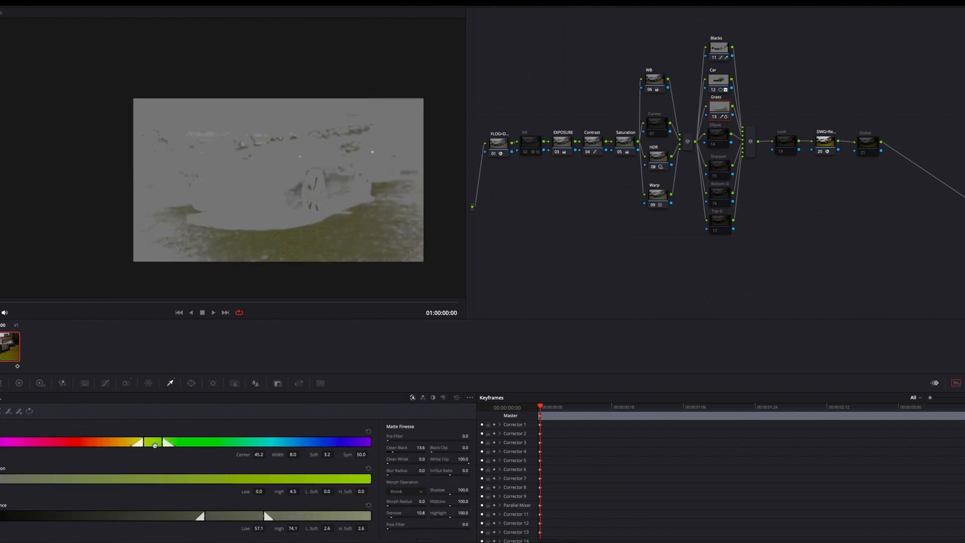
drag(163, 443, 155, 442)
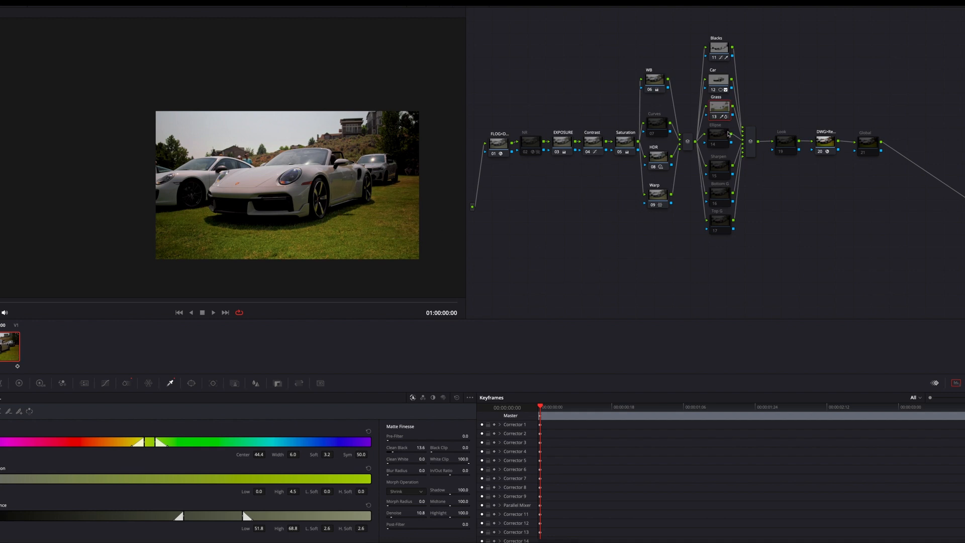
Label node 14 Vignette and recenter its ellipse window on the car at pan 50.68 and tilt 49.88.
click(717, 135)
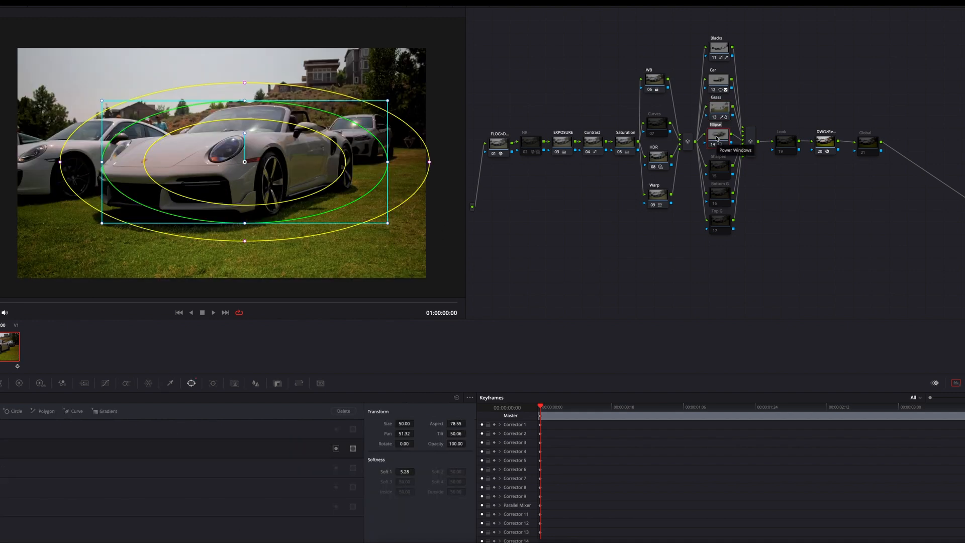
text(Vignette)
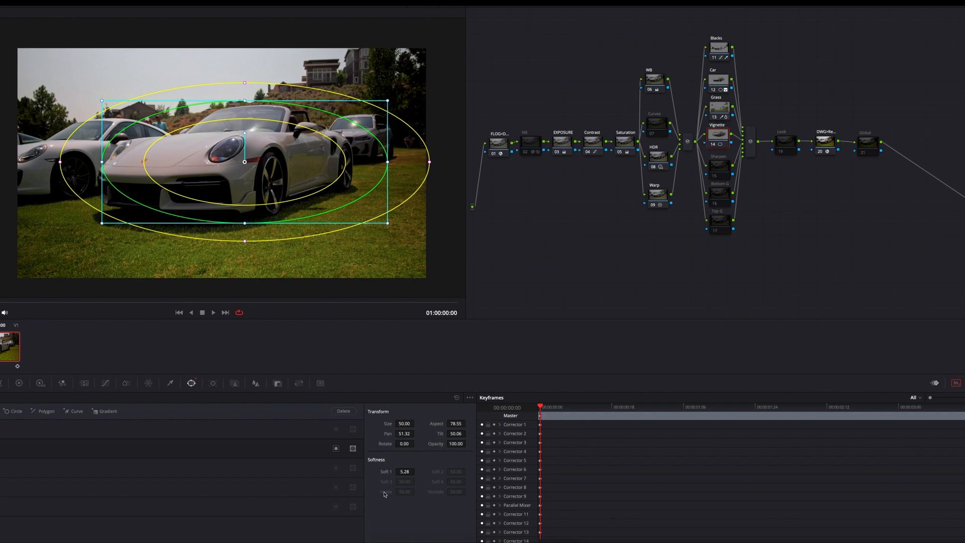
drag(315, 173, 309, 175)
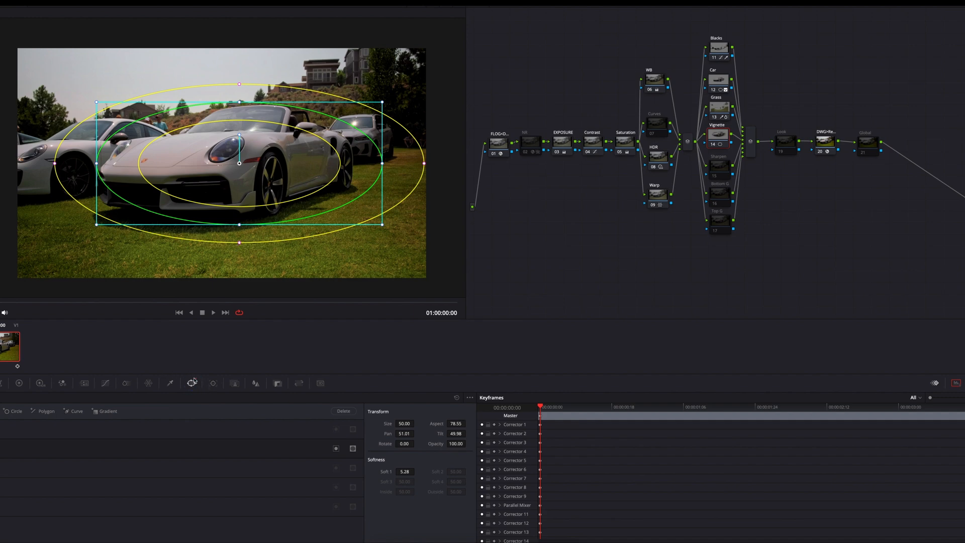
drag(212, 139, 206, 141)
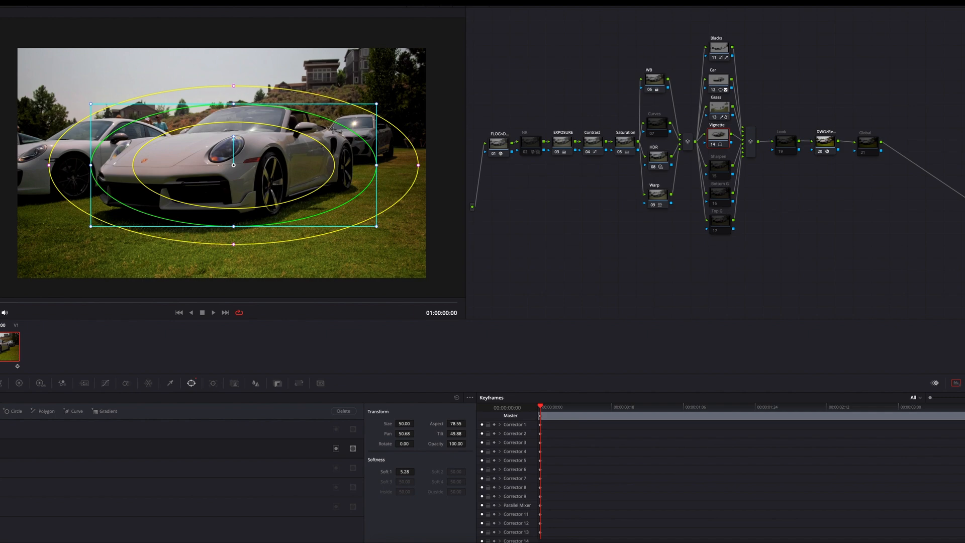
Track the vignette window through the clip with rotation and perspective 3D analysis turned off.
click(212, 383)
click(9, 411)
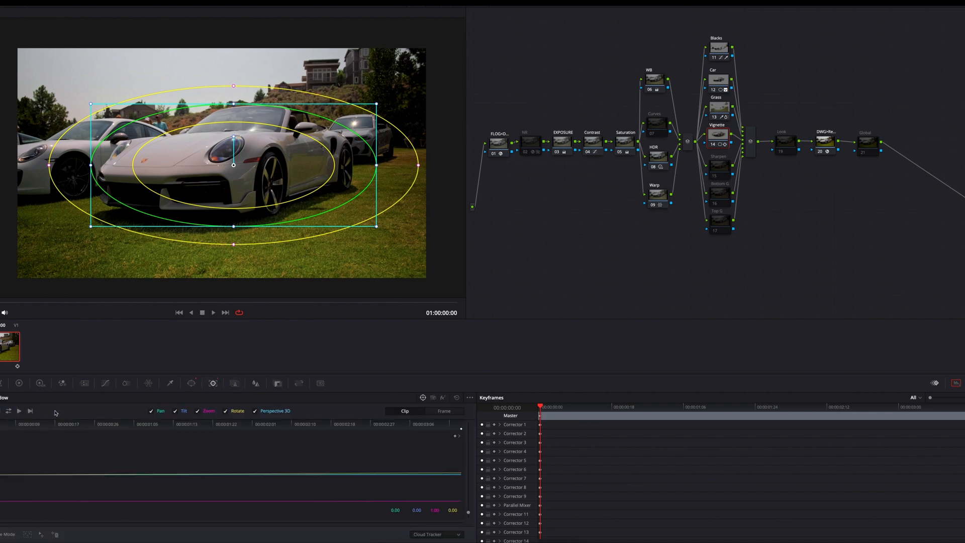
click(254, 411)
click(227, 411)
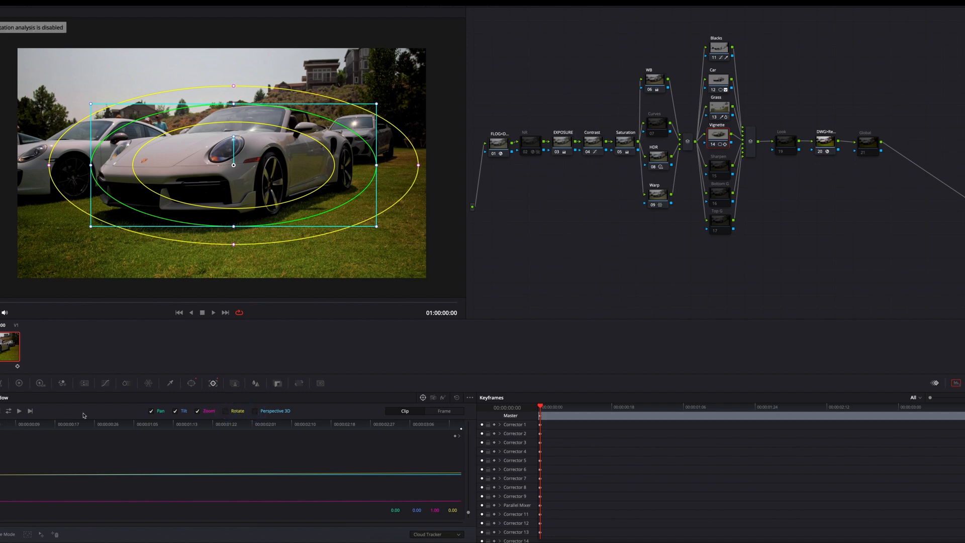
click(9, 411)
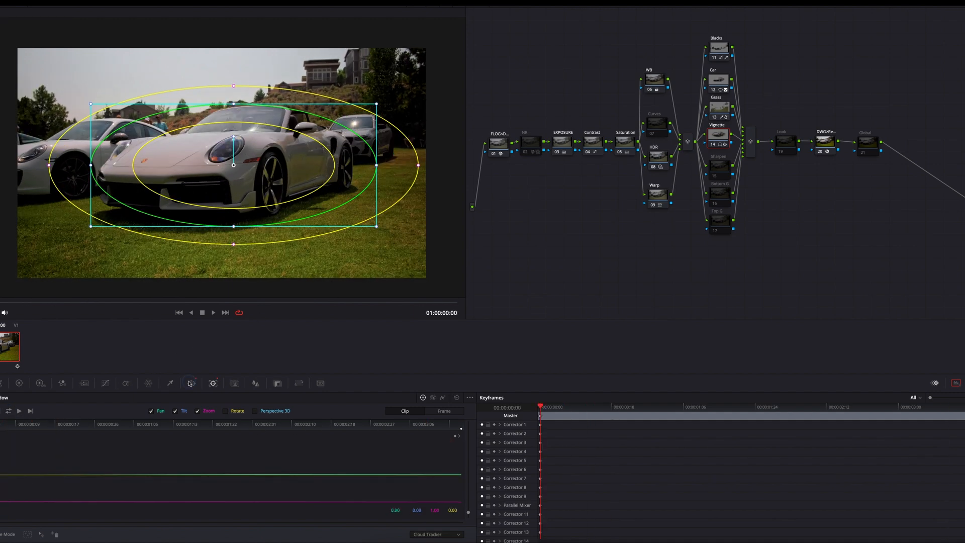
Lower the HDR global exposure to -0.46 on the Vignette node, compare it on and off, and check the clip at 01:00:00:27.
click(191, 383)
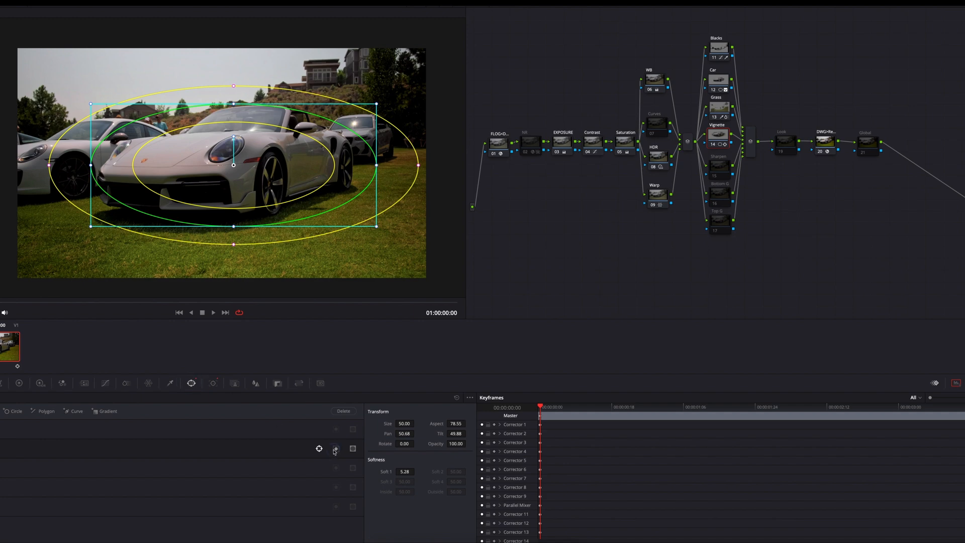
click(40, 384)
drag(398, 504, 322, 505)
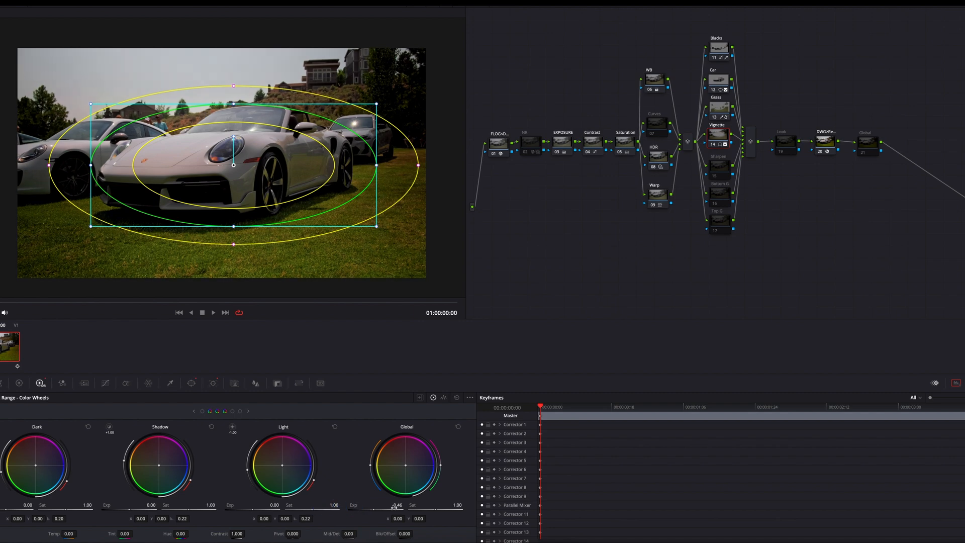
key(shift+grave)
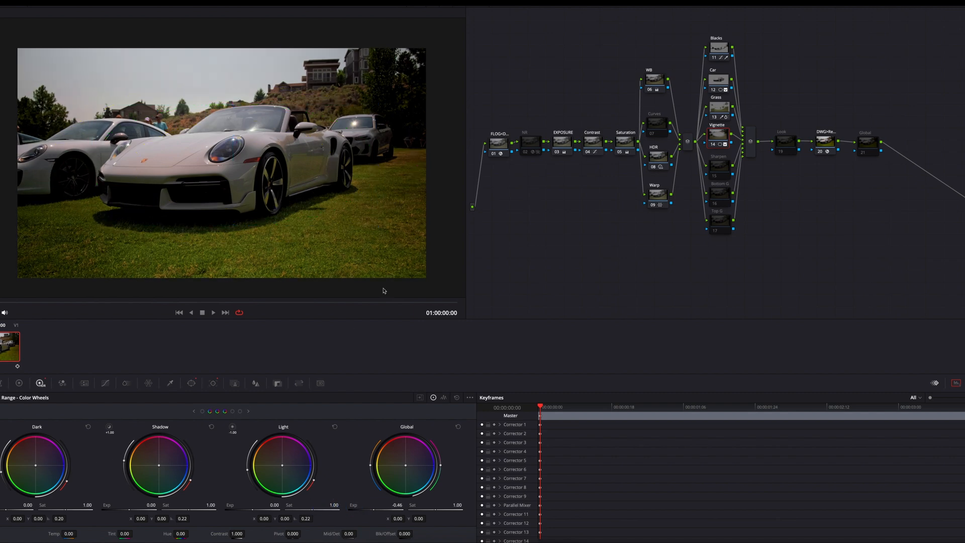
key(ctrl+d)
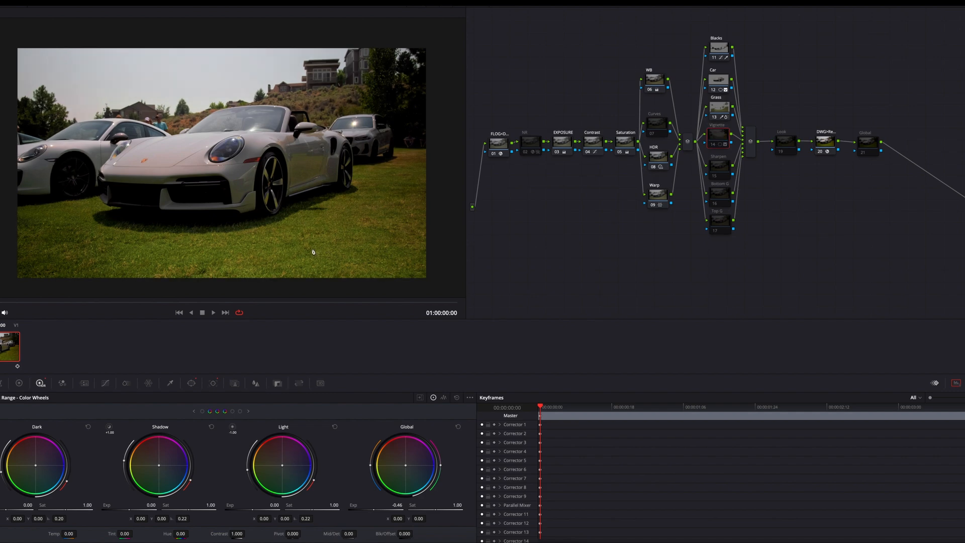
key(ctrl+d)
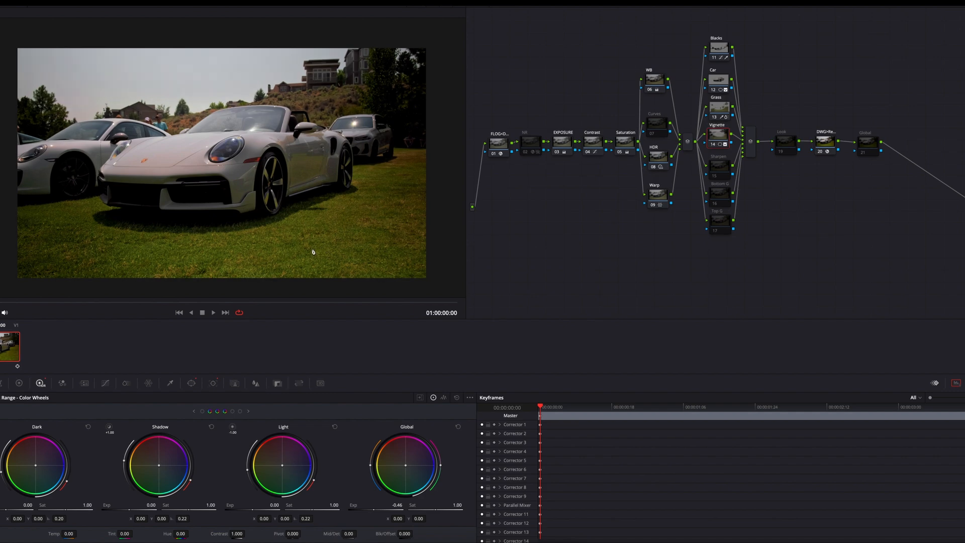
drag(79, 302, 97, 290)
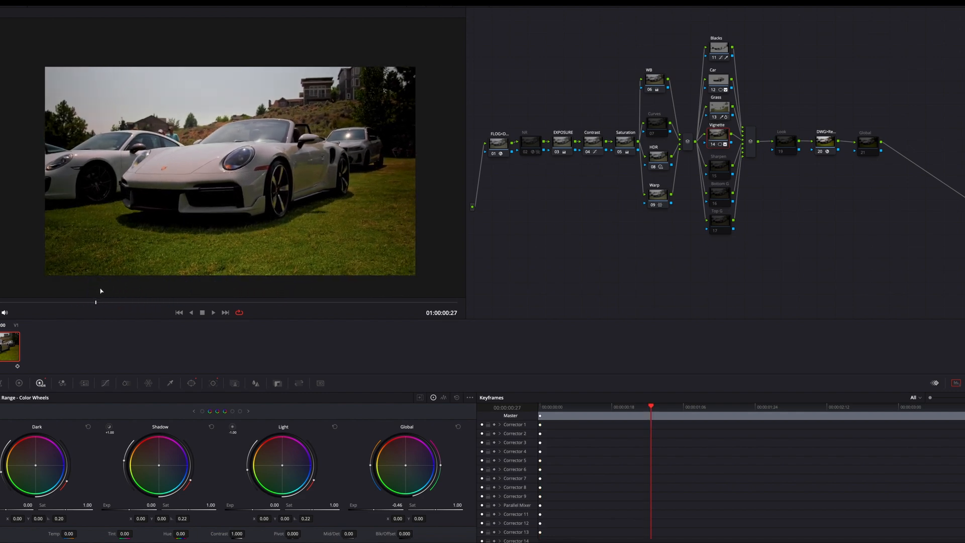
Enable the Sharpen node and fit a circle window around the car with aspect 78.79, pan 49.95, tilt 50.16 and softness 6.15.
click(719, 167)
key(ctrl+d)
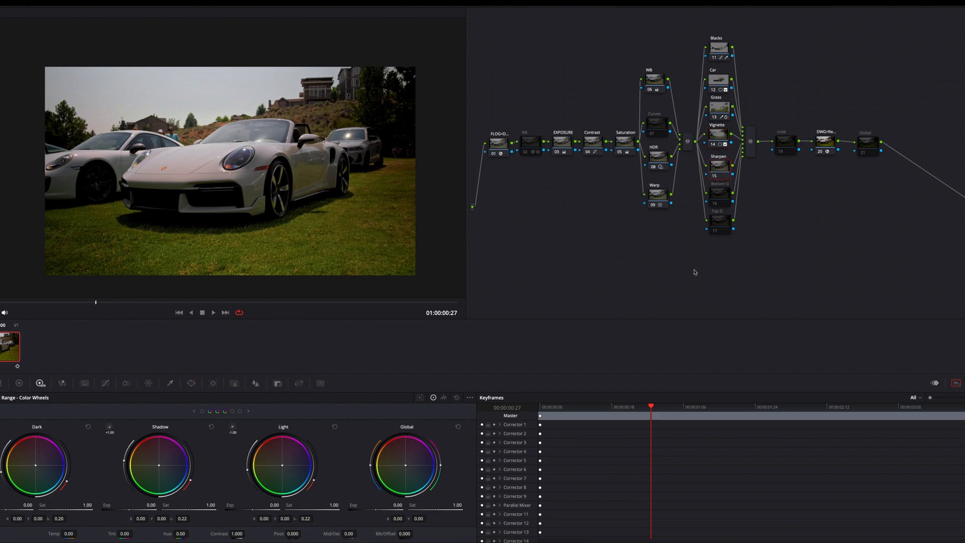
click(191, 384)
click(1, 449)
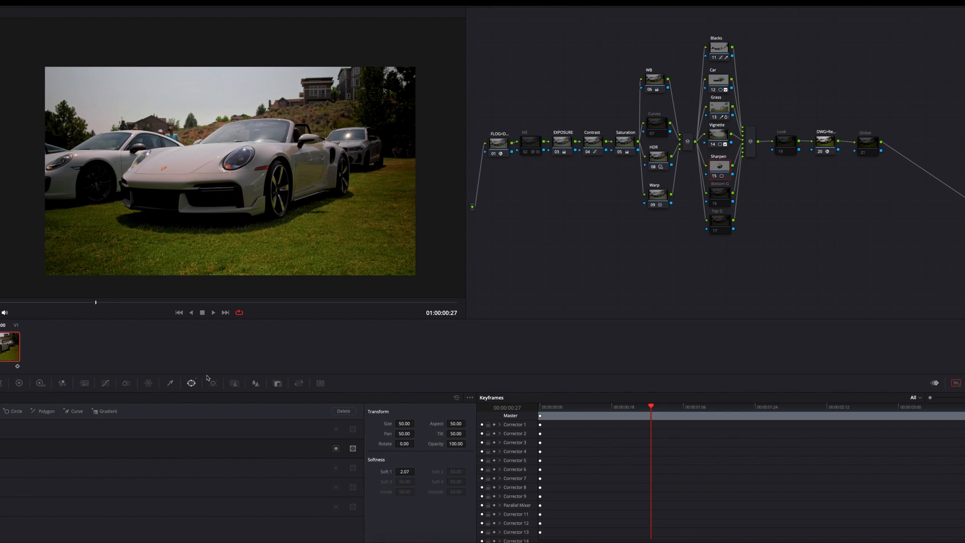
drag(286, 172, 359, 175)
drag(230, 109, 231, 97)
drag(256, 158, 255, 156)
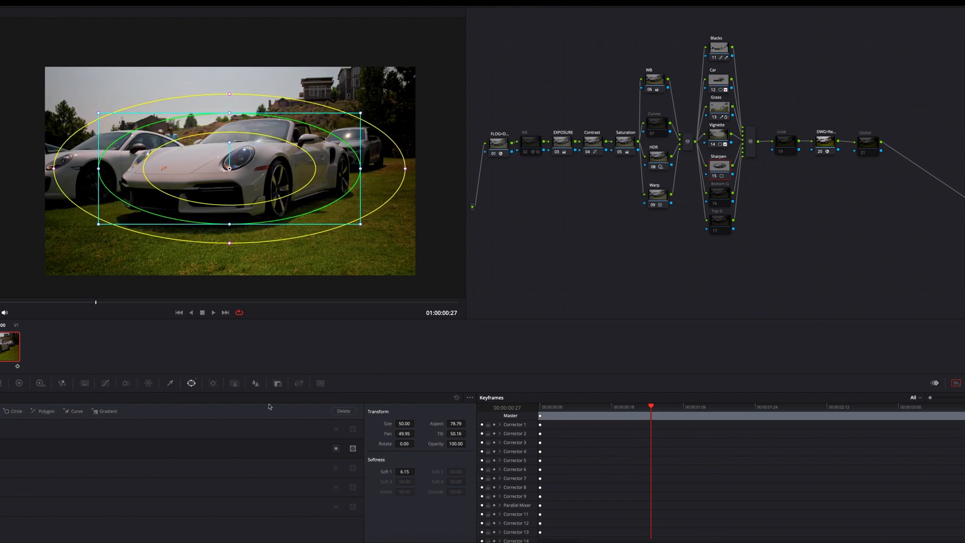
Sharpen the masked car with a radius of 0.46 on all channels and compare the Sharpen node on and off.
click(255, 383)
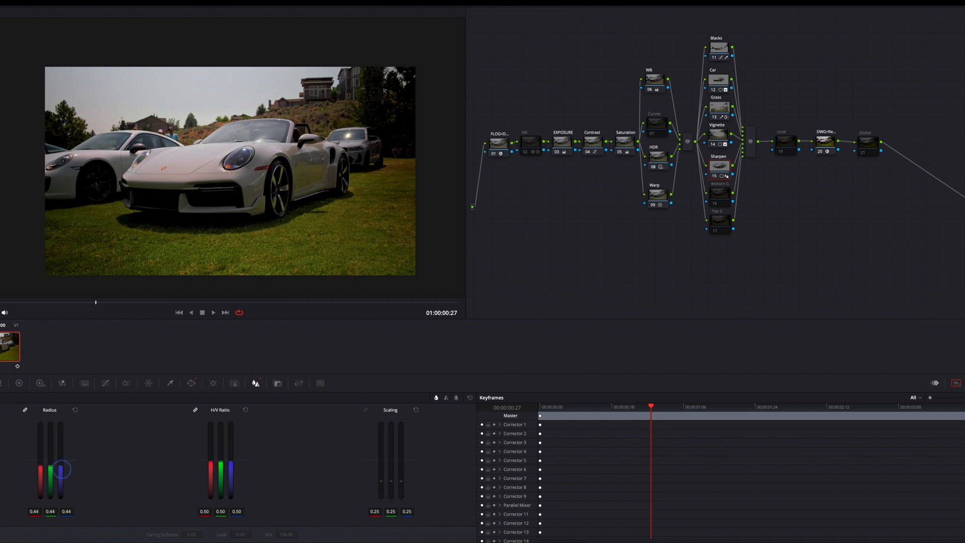
drag(62, 468, 62, 467)
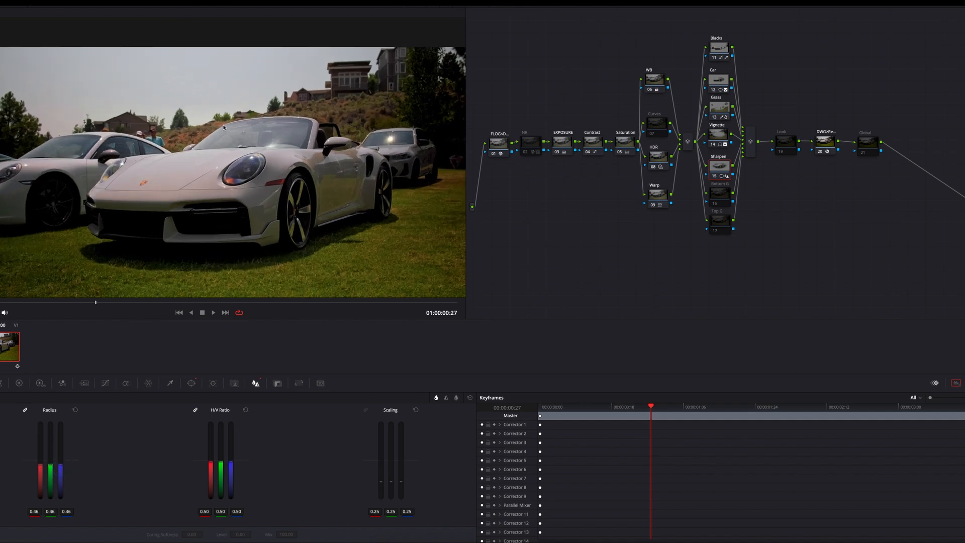
key(ctrl+d)
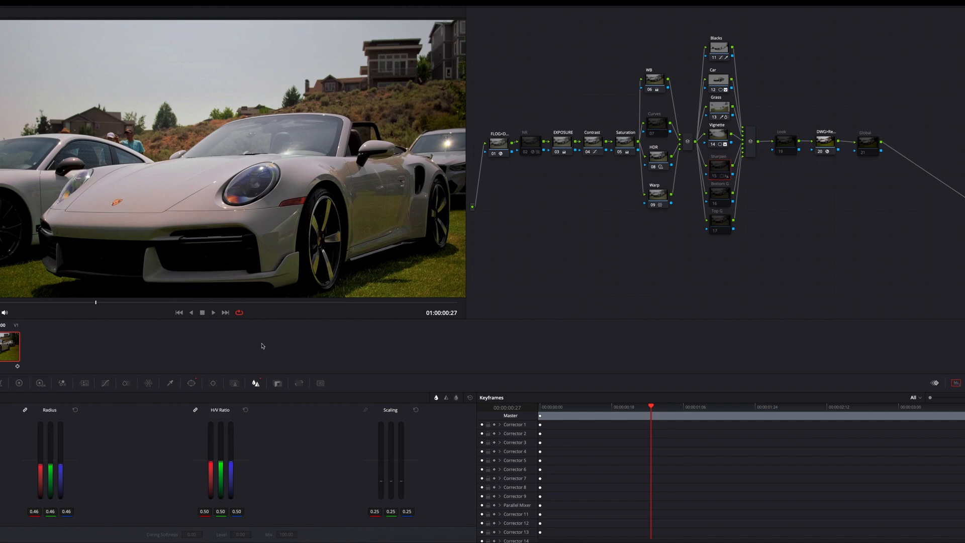
key(ctrl+d)
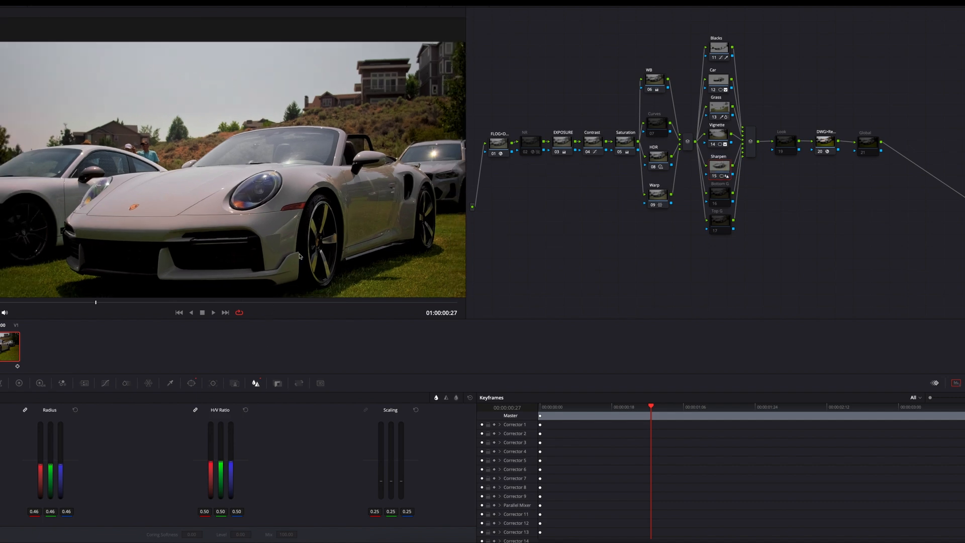
scroll(300, 255, down, 2)
drag(299, 255, 266, 211)
Track the Sharpen node's window through the clip with pan, tilt and zoom, then hide the window outline.
click(191, 383)
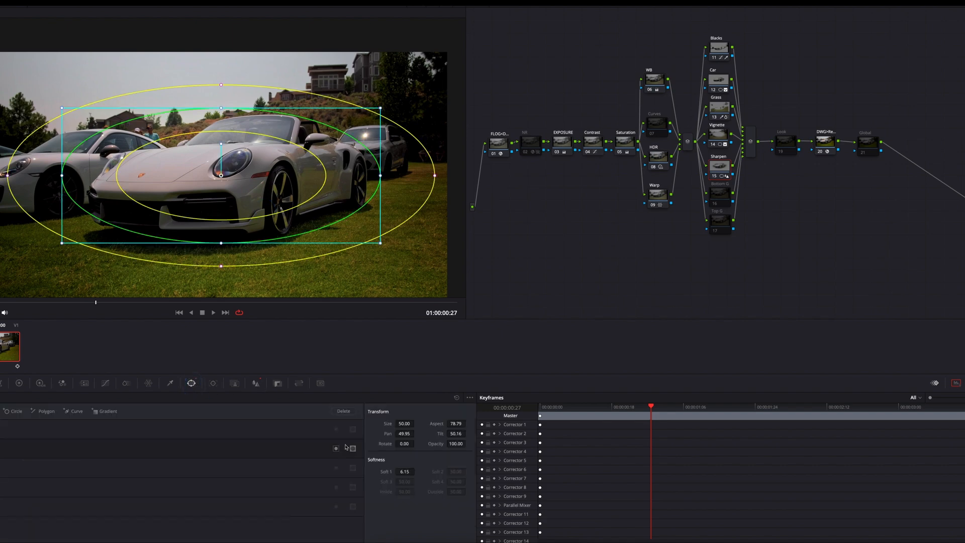
click(213, 383)
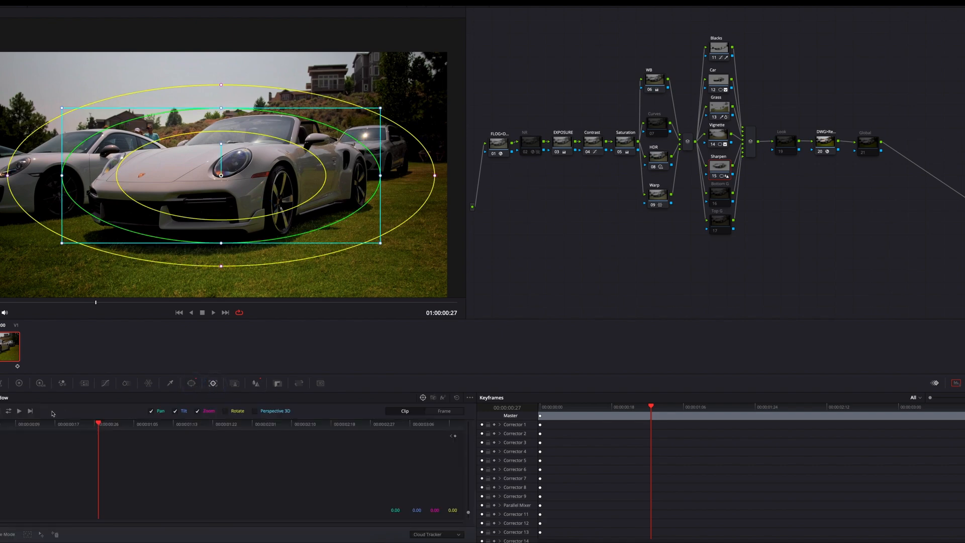
click(8, 411)
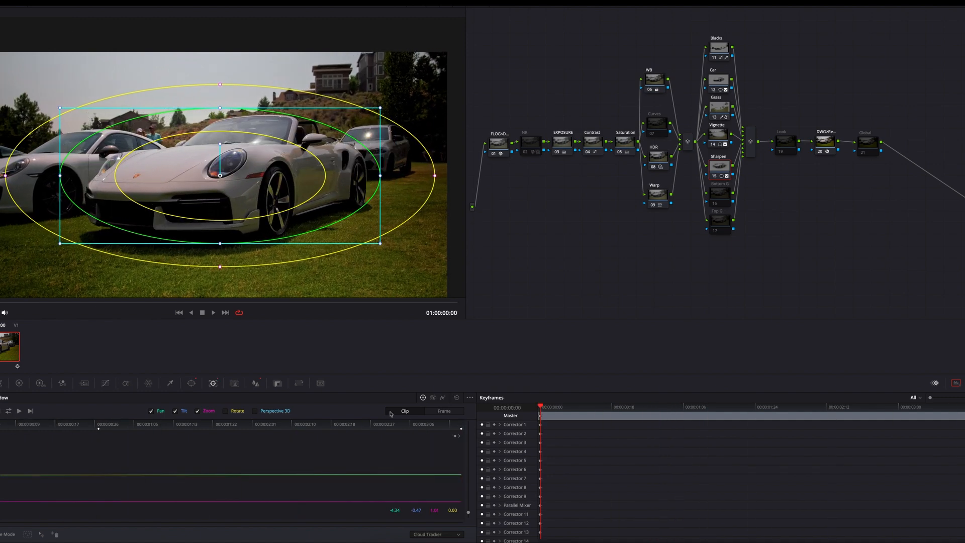
key(shift+grave)
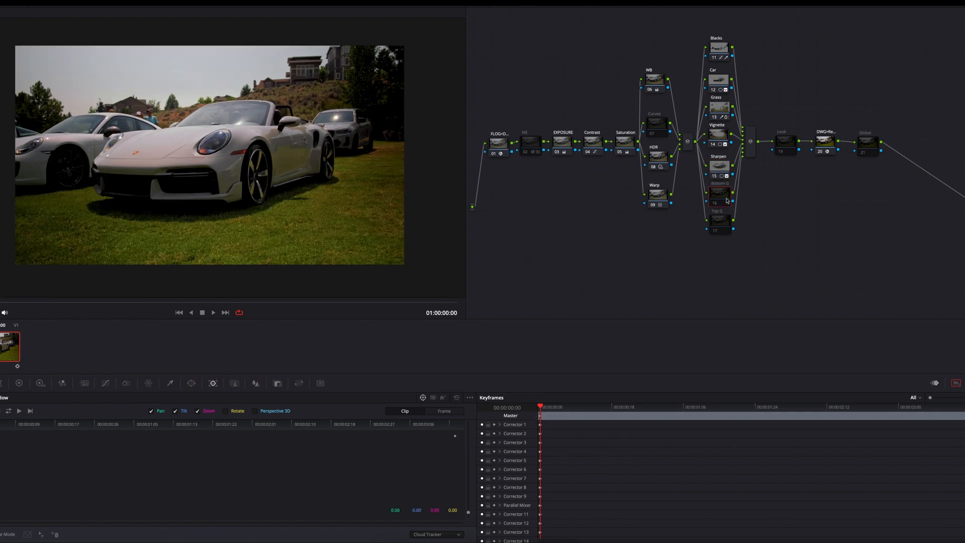
Enable the Bottom G node and place a gradient window rising from below the frame across the grass, with tilt 42.75.
click(723, 193)
key(w)
key(super+d)
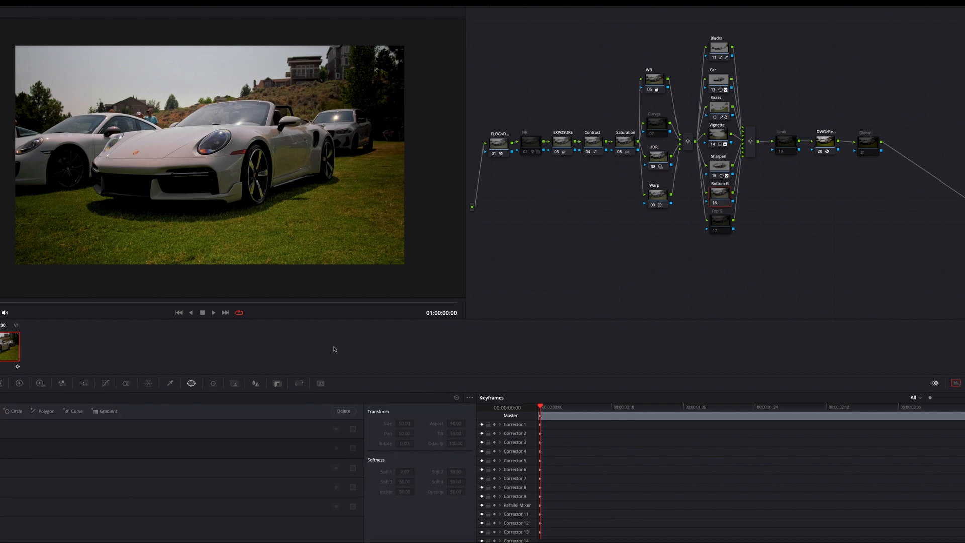
click(2, 506)
drag(210, 155, 205, 275)
drag(205, 253, 206, 209)
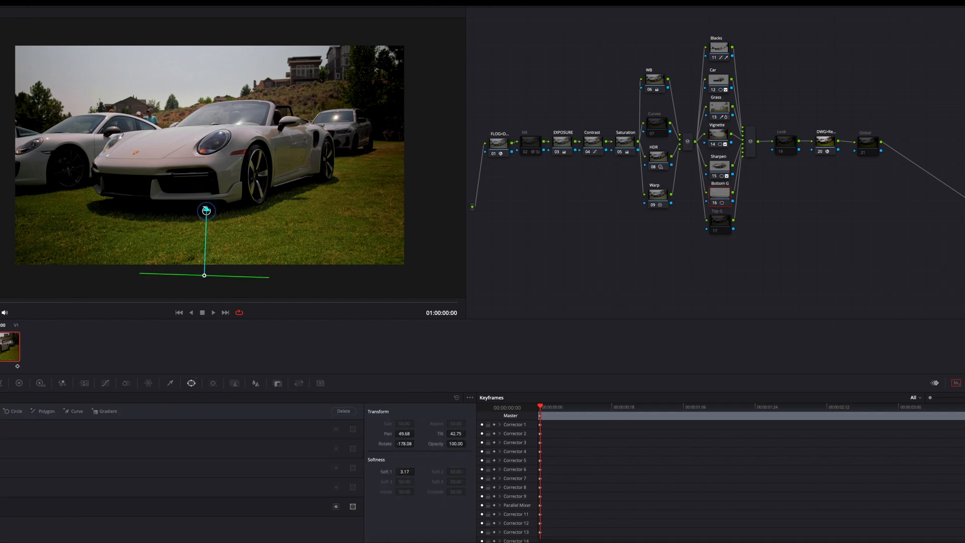
Lower the HDR global exposure on Bottom G, extend the gradient and move its base lower, comparing the node on and off.
click(40, 383)
drag(397, 505, 384, 505)
drag(206, 209, 206, 170)
drag(205, 275, 203, 268)
scroll(245, 239, down, 2)
key(super+d)
key(super+d)
drag(209, 188, 208, 163)
drag(208, 284, 207, 315)
scroll(301, 187, down, 1)
Enable the Top G node and add a gradient window falling from above the frame's upper edge.
click(721, 227)
key(super+d)
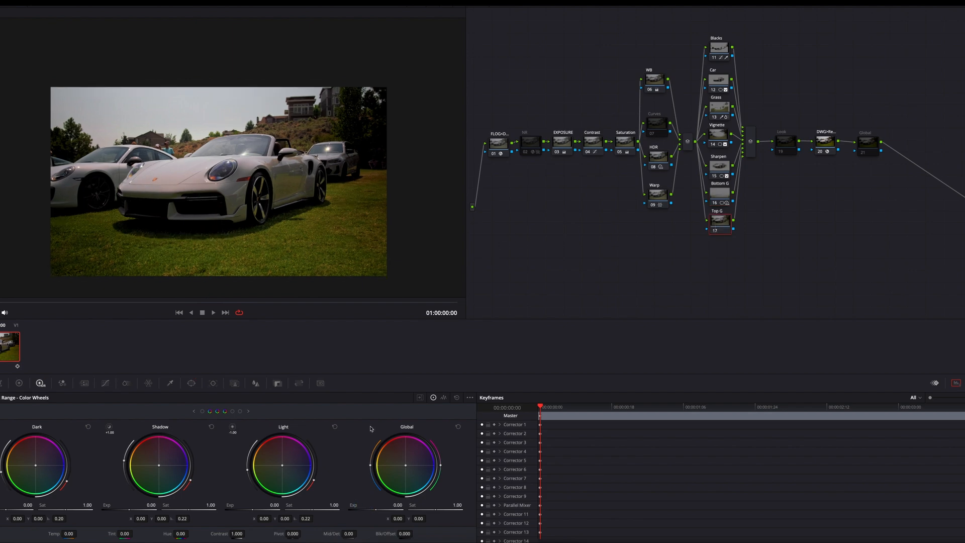
click(191, 385)
click(2, 506)
drag(219, 219, 216, 218)
scroll(201, 151, up, 1)
drag(219, 182, 109, 48)
Lower the HDR global exposure on Top G to -0.97 and angle its gradient from above the sky down to the car.
click(40, 384)
drag(397, 505, 237, 500)
drag(188, 146, 182, 156)
scroll(269, 198, down, 3)
drag(155, 91, 226, 89)
drag(278, 165, 247, 177)
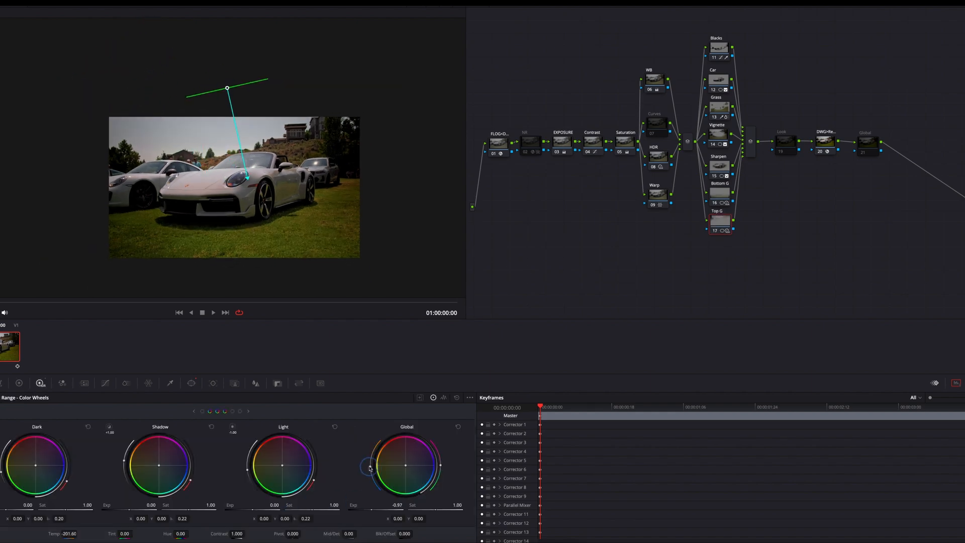
Cool the Top G gradient to a temperature of -1317.9 with global exposure -0.93 and saturation 1.05, comparing it on and off.
drag(371, 465, 371, 474)
scroll(259, 166, up, 4)
key(super+d)
key(super+d)
Compare the frame with the Bottom G and Top G gradients switched off and on.
scroll(296, 225, down, 3)
drag(297, 225, 268, 171)
click(723, 195)
click(726, 220)
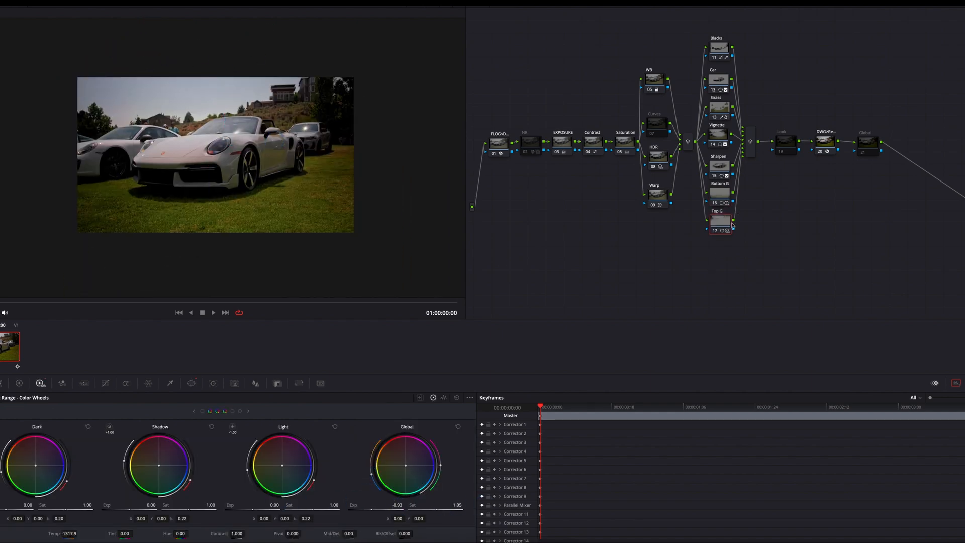
key(super+d)
key(super+d)
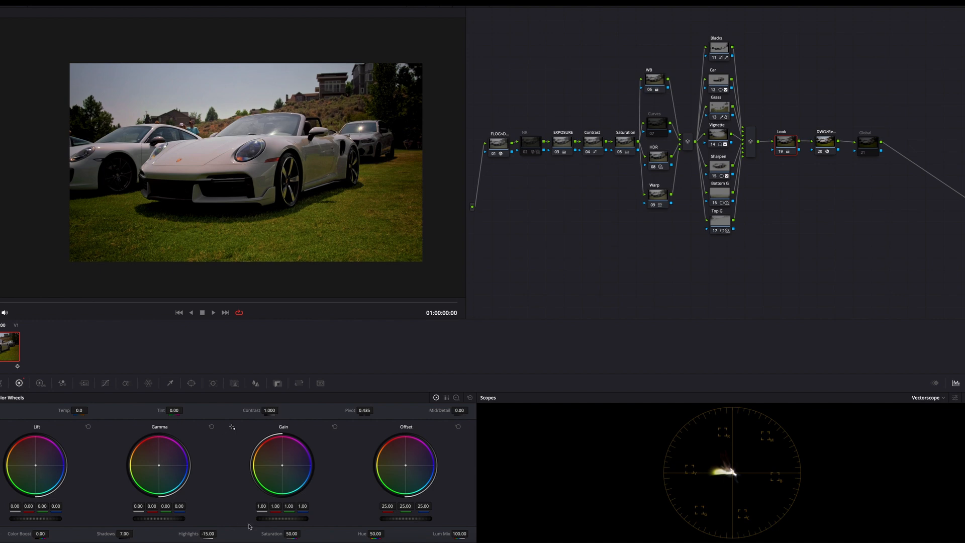
Adjust the master gain on the Look node.
click(274, 522)
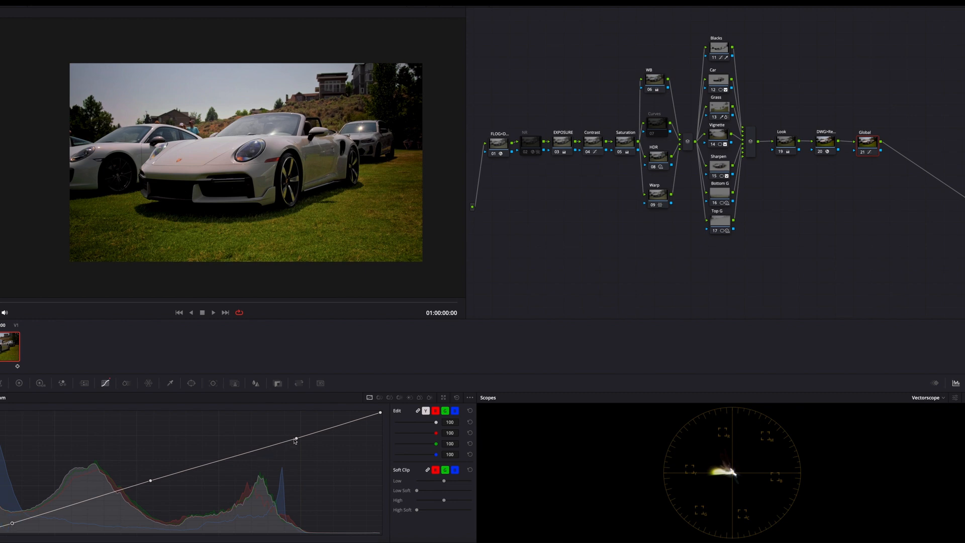
Shape a contrast S-curve on the Global node by raising the highlights and deepening the shadows, and compare it on and off.
drag(294, 440, 292, 432)
drag(12, 524, 16, 524)
drag(292, 431, 287, 426)
drag(150, 482, 152, 482)
key(super+d)
key(super+d)
scroll(401, 279, down, 1)
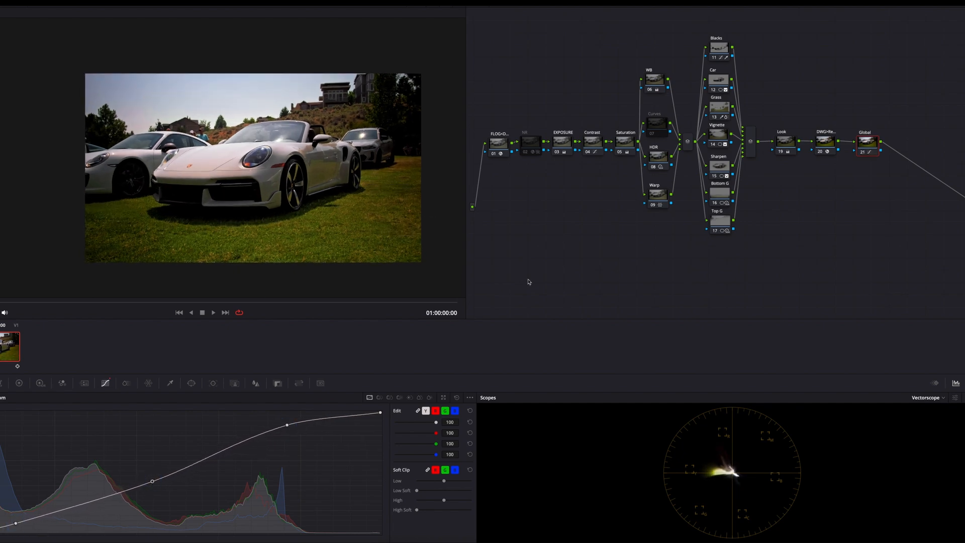